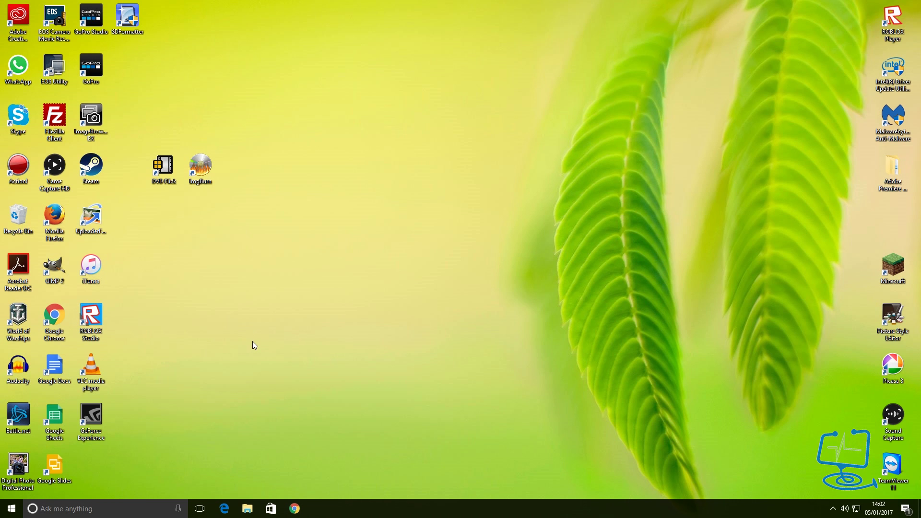
Open Google Chrome and dock its window on the right half of the screen
{"action": "left_click", "coordinate": [295, 508]}
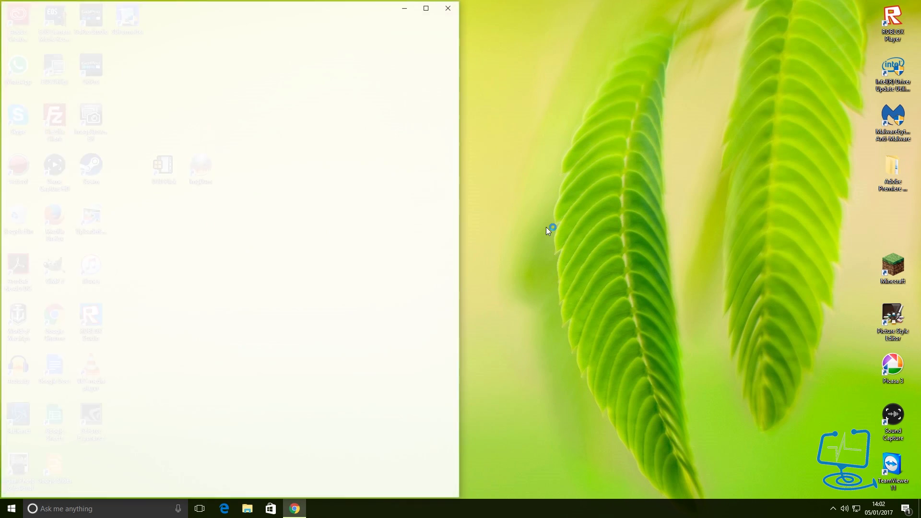
{"action": "left_click_drag", "start_coordinate": [237, 10], "coordinate": [684, 18]}
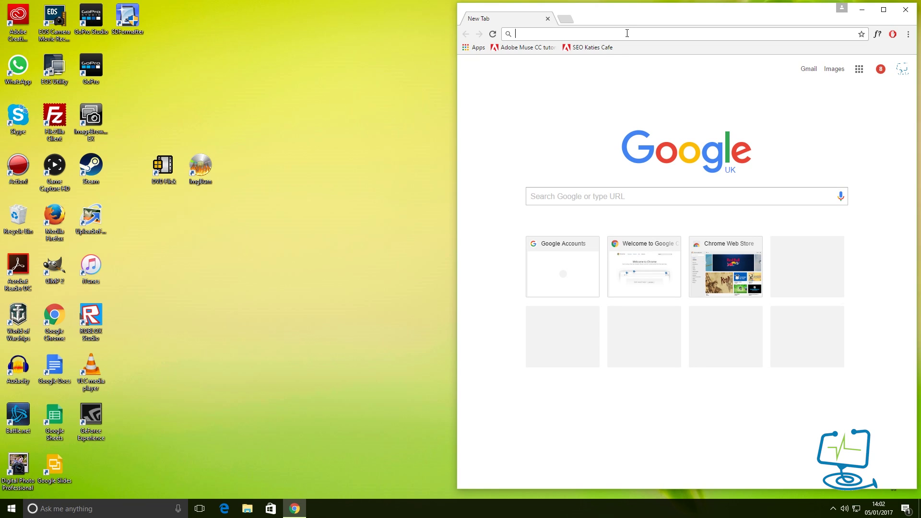
{"action": "left_click_drag", "start_coordinate": [460, 143], "coordinate": [469, 137]}
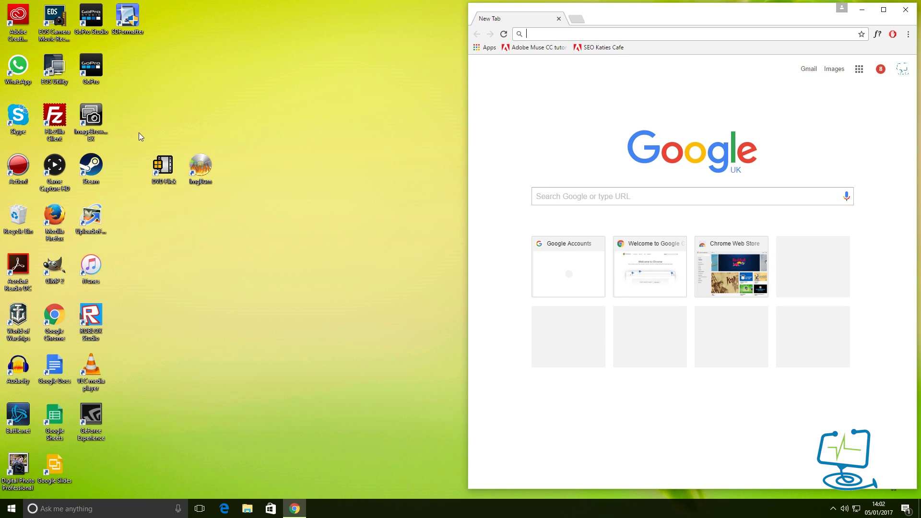
{"action": "left_click_drag", "start_coordinate": [140, 132], "coordinate": [239, 208]}
{"action": "left_click", "coordinate": [233, 229]}
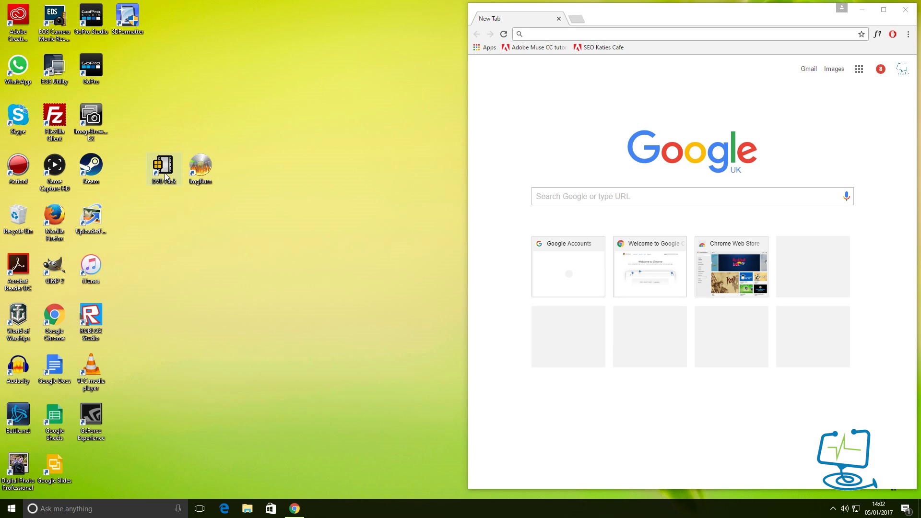
{"action": "left_click", "coordinate": [562, 33]}
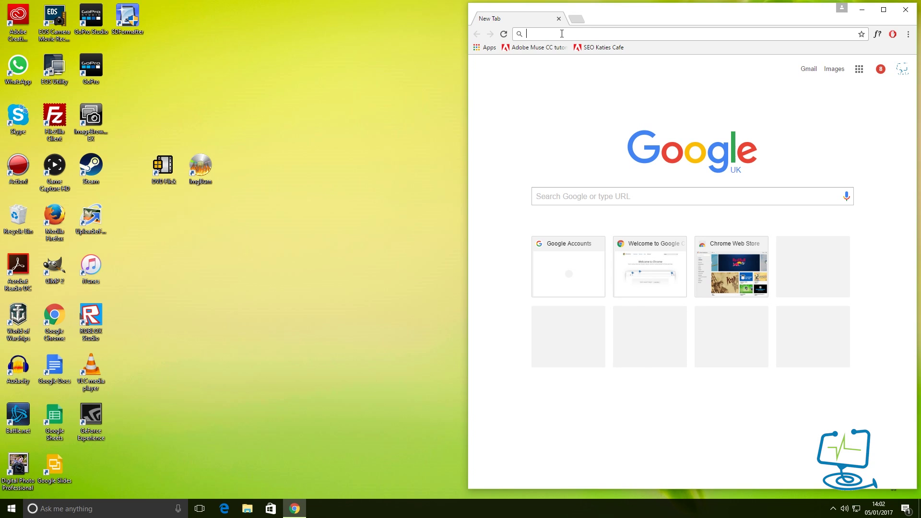
{"action": "type", "text": "dvd"}
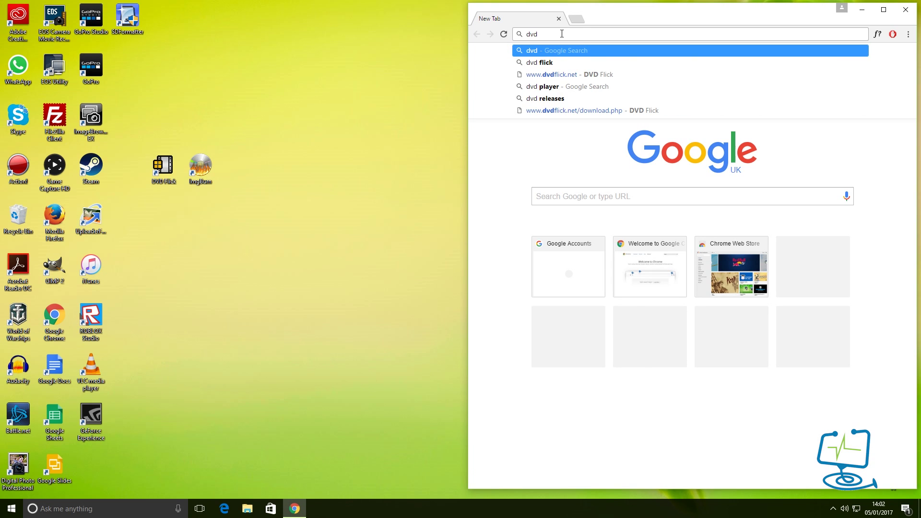
{"action": "key", "text": "Down"}
{"action": "key", "text": "Down"}
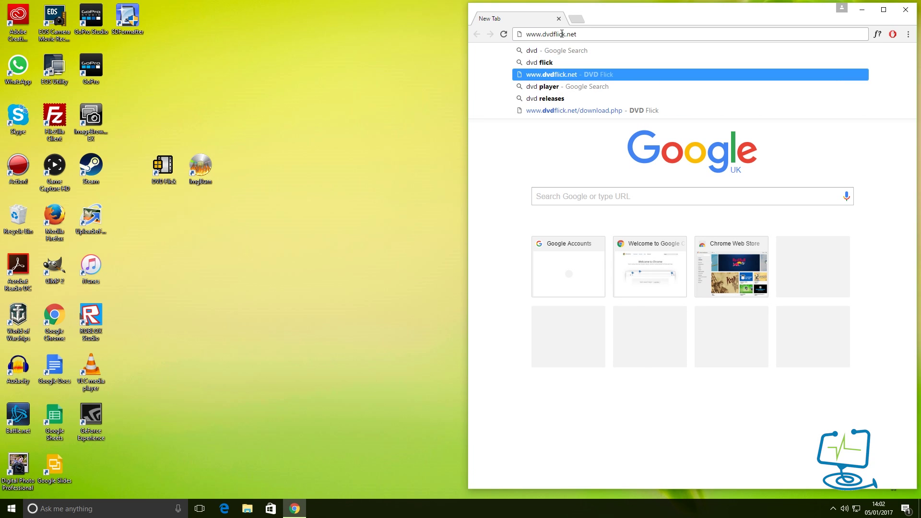
{"action": "key", "text": "Return"}
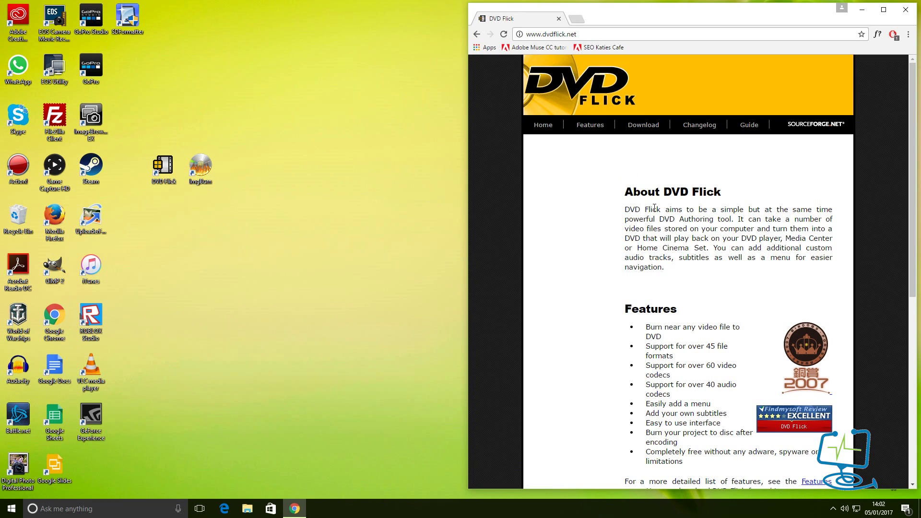
{"action": "left_click", "coordinate": [638, 128]}
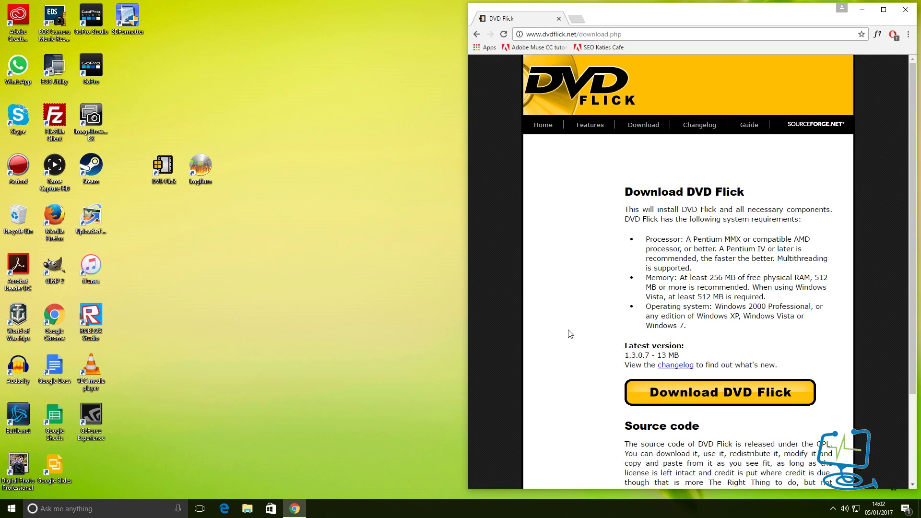
Search for imgburn in a new tab and open the official ImgBurn website
{"action": "left_click", "coordinate": [576, 20]}
{"action": "type", "text": "img "}
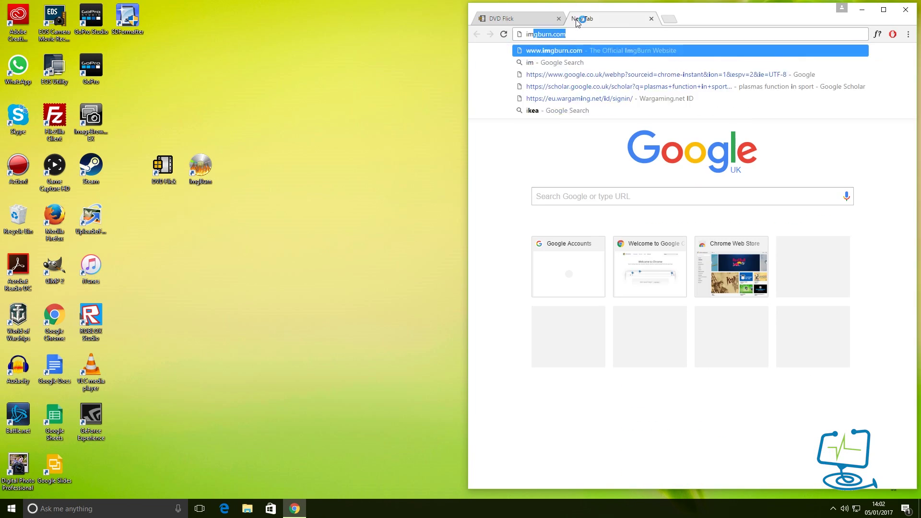
{"action": "type", "text": " bu"}
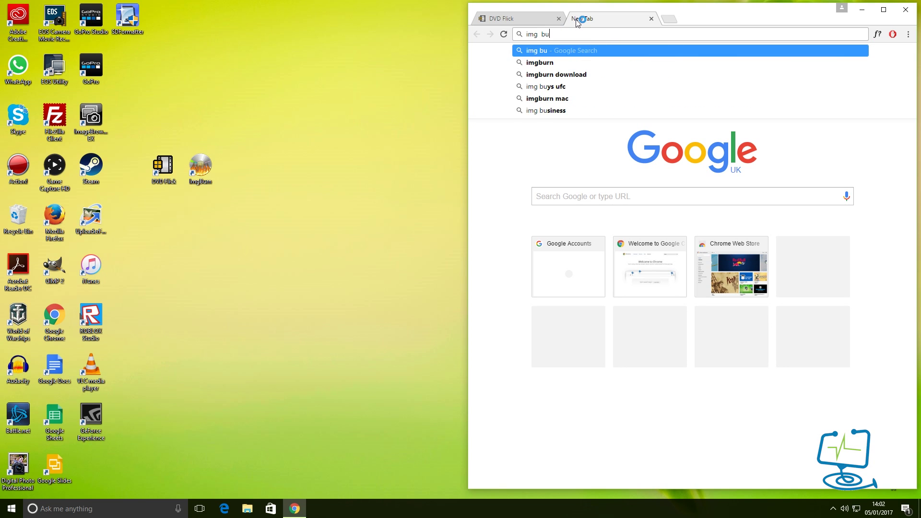
{"action": "key", "text": "BackSpace"}
{"action": "key", "text": "Down"}
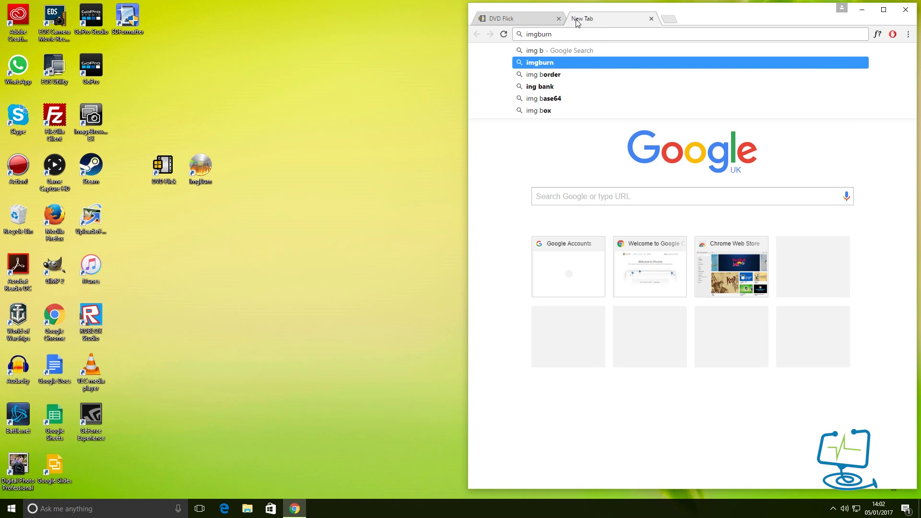
{"action": "key", "text": "Return"}
{"action": "left_click", "coordinate": [597, 151]}
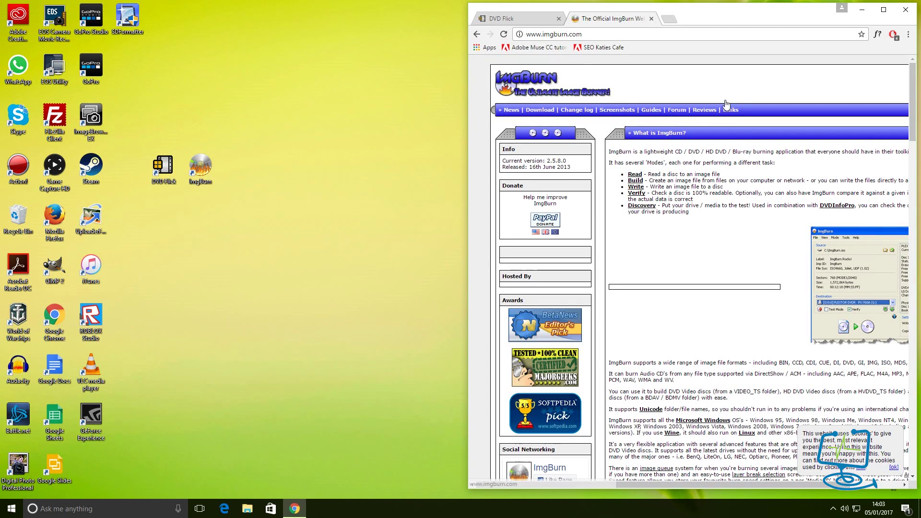
Open ImgBurn's Download page, minimise Chrome, and right-click the DVD Flick desktop shortcut
{"action": "left_click", "coordinate": [540, 22]}
{"action": "left_click", "coordinate": [601, 21]}
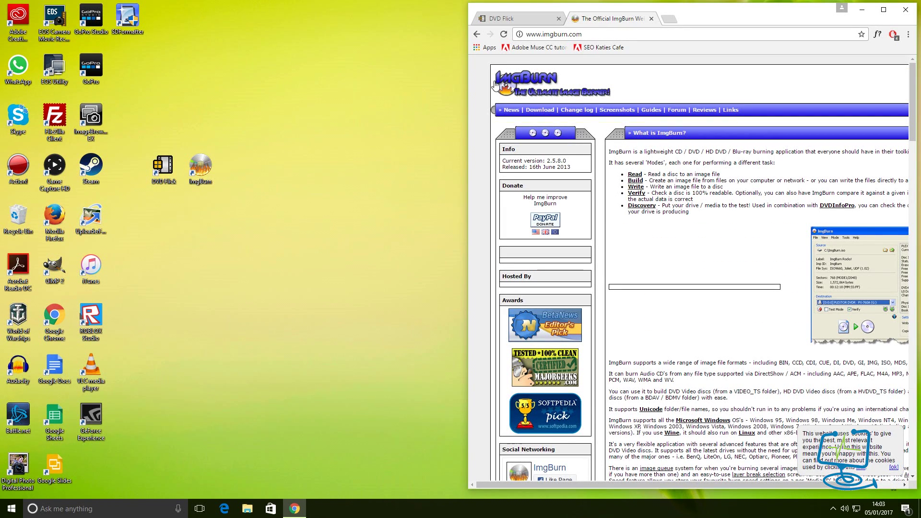
{"action": "left_click", "coordinate": [543, 110]}
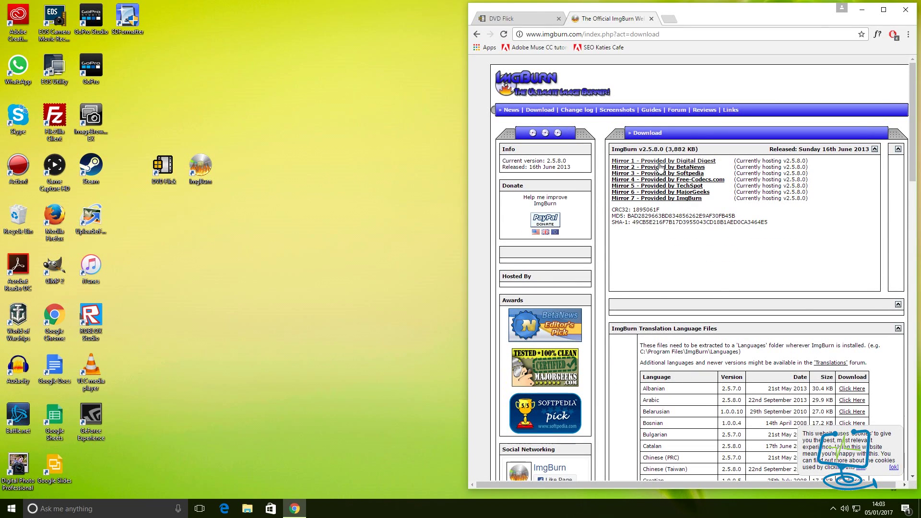
{"action": "left_click", "coordinate": [675, 203]}
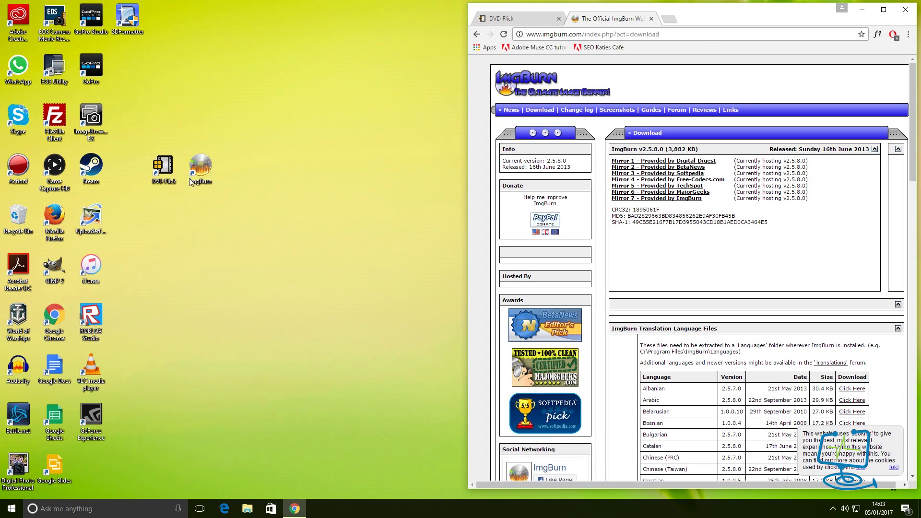
{"action": "left_click", "coordinate": [862, 10]}
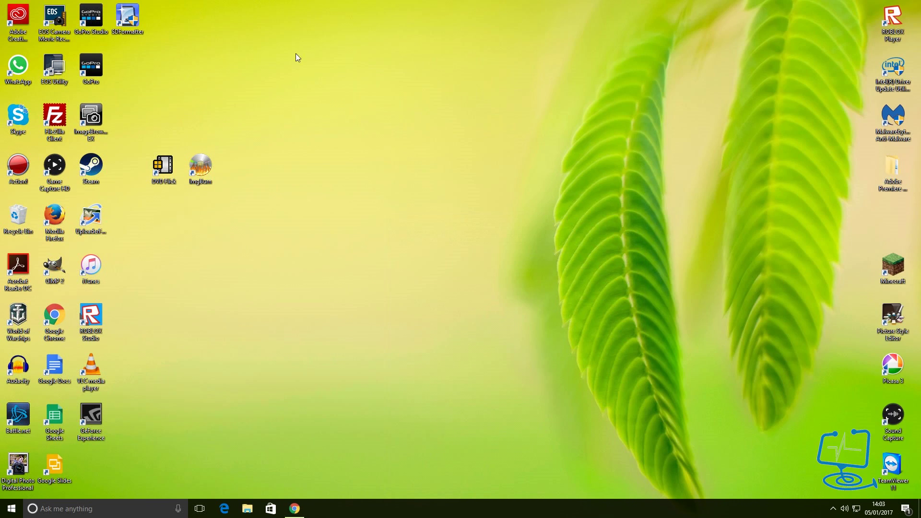
{"action": "right_click", "coordinate": [167, 167]}
In the shortcut's Compatibility tab, enable Windows Vista (Service Pack 2) mode, apply, and close
{"action": "left_click", "coordinate": [201, 380]}
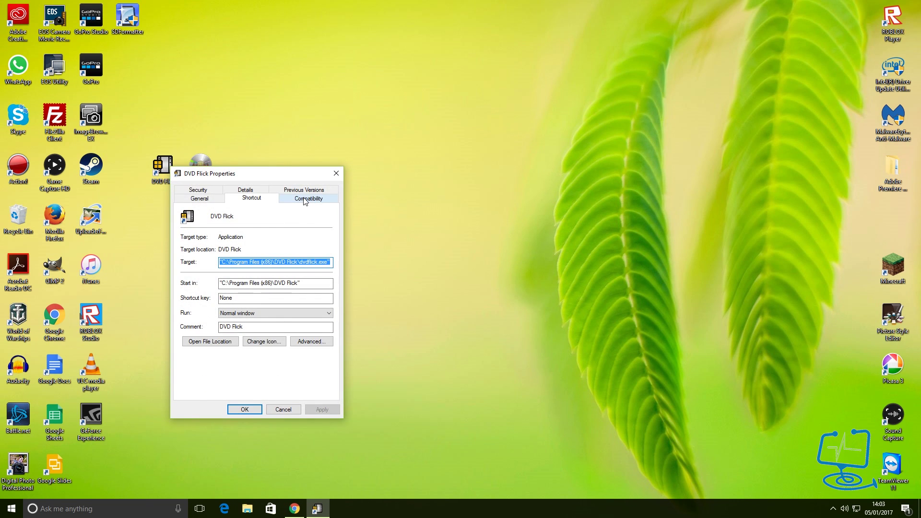
{"action": "left_click", "coordinate": [303, 200]}
{"action": "left_click_drag", "start_coordinate": [294, 174], "coordinate": [334, 121]}
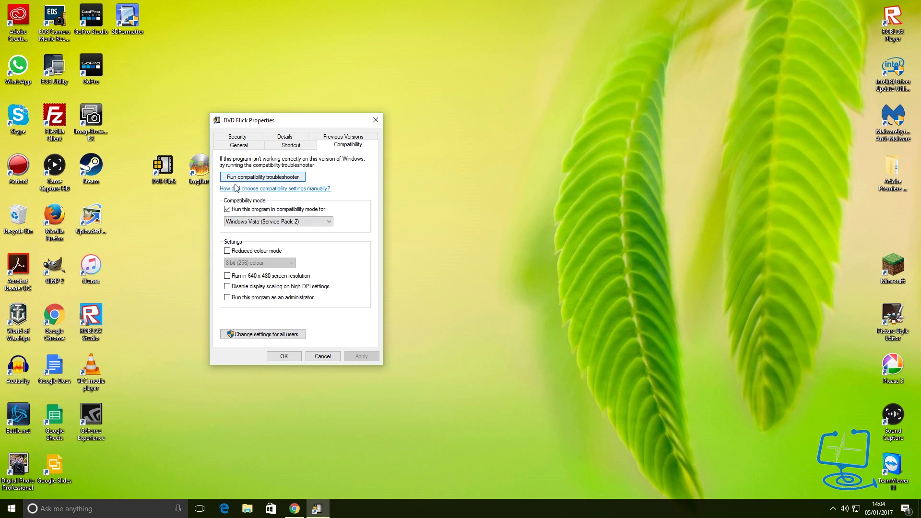
{"action": "left_click", "coordinate": [227, 210]}
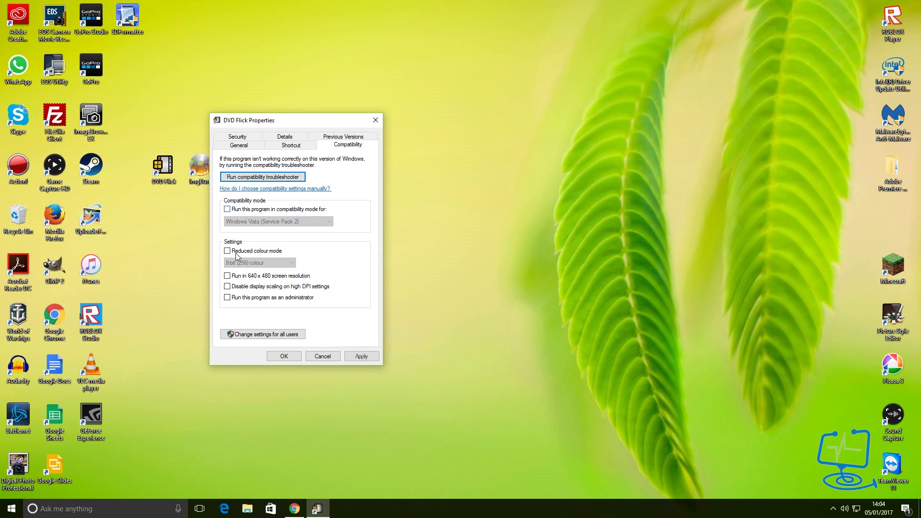
{"action": "left_click", "coordinate": [229, 211]}
{"action": "left_click", "coordinate": [286, 222]}
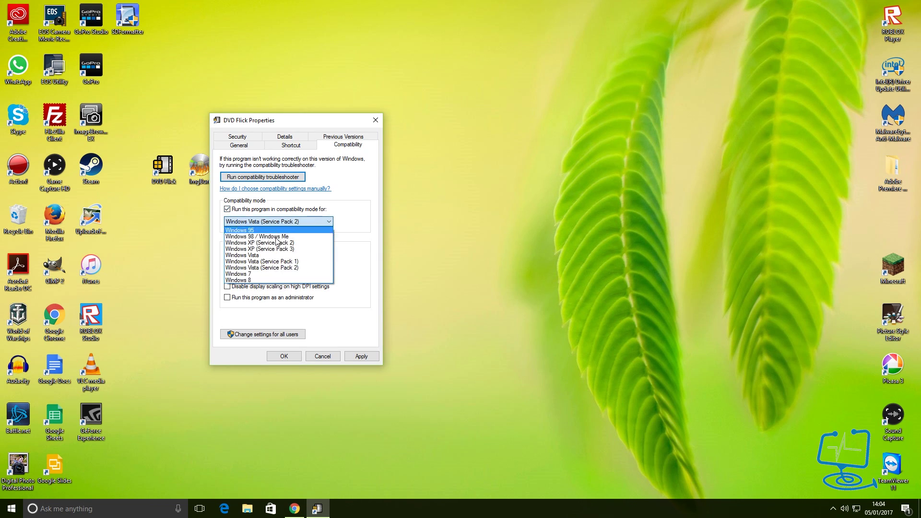
{"action": "left_click", "coordinate": [276, 270]}
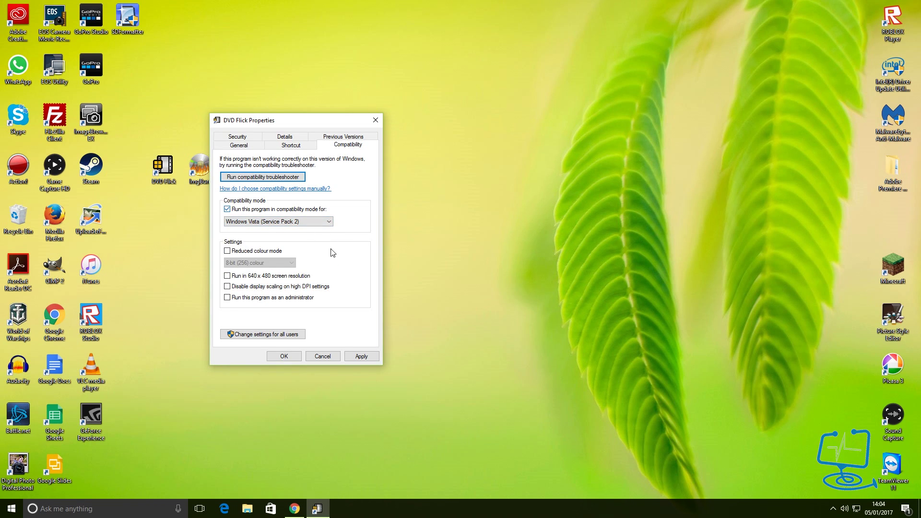
{"action": "left_click", "coordinate": [361, 356]}
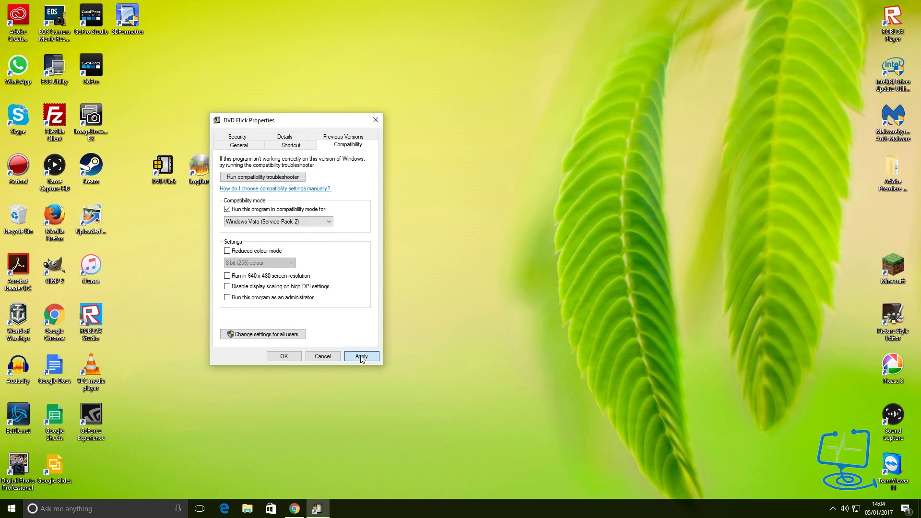
{"action": "left_click", "coordinate": [283, 356]}
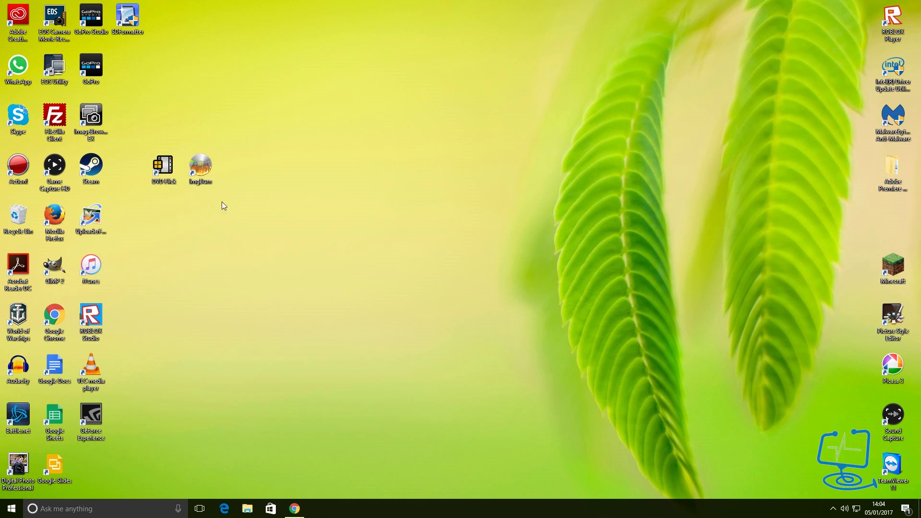
{"action": "double_click", "coordinate": [209, 173]}
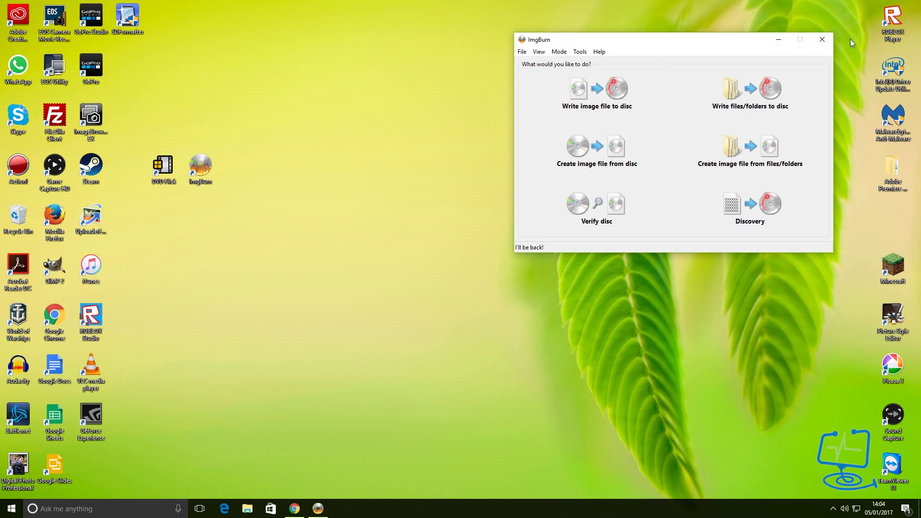
{"action": "left_click", "coordinate": [822, 40]}
Launch DVD Flick from its desktop icon, then bring up the Start menu
{"action": "double_click", "coordinate": [169, 171]}
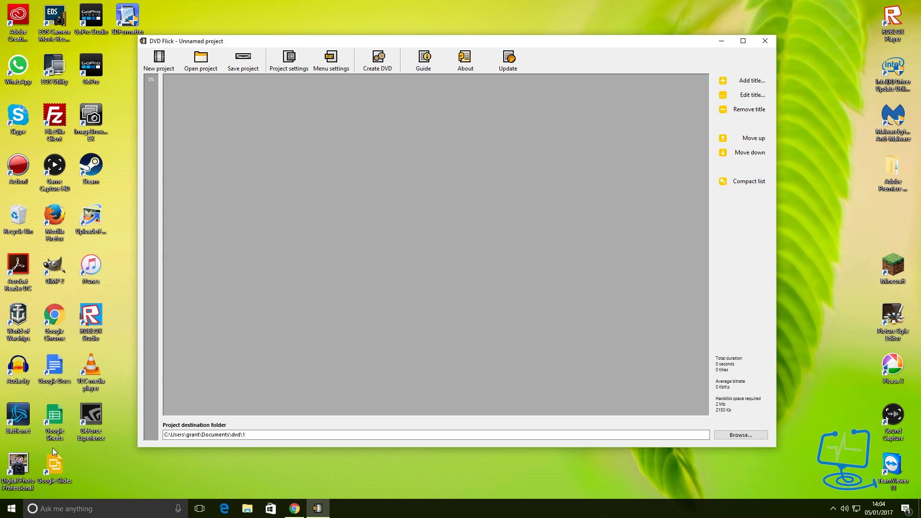
{"action": "left_click", "coordinate": [7, 513]}
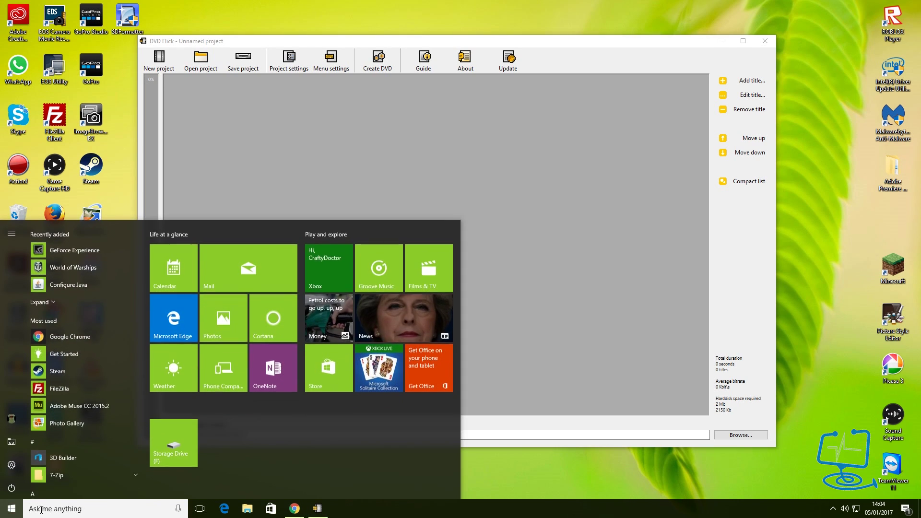
Drag Terraria_ Cult of Cenx 05_01_2017 12_12_29.mp4 from F:\Captures into DVD Flick's title list, then close Explorer
{"action": "left_click", "coordinate": [177, 445]}
{"action": "left_click_drag", "start_coordinate": [469, 47], "coordinate": [624, 53]}
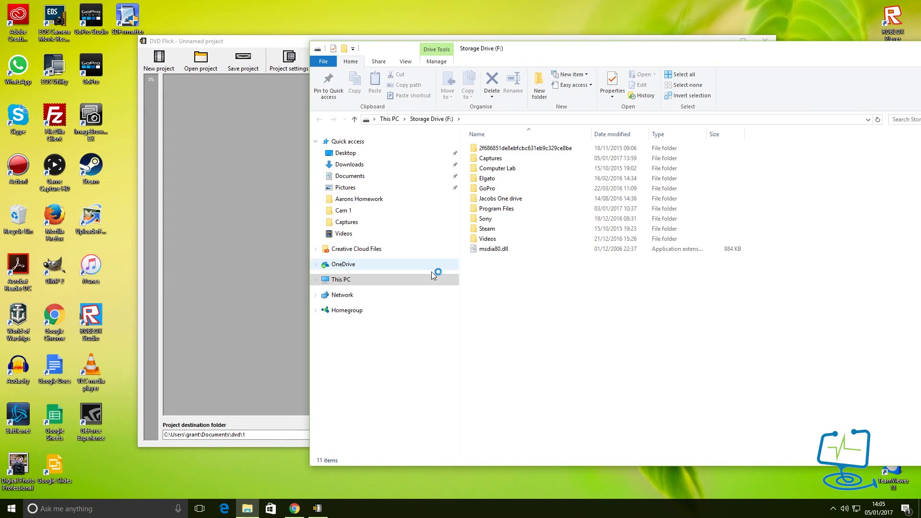
{"action": "double_click", "coordinate": [497, 172]}
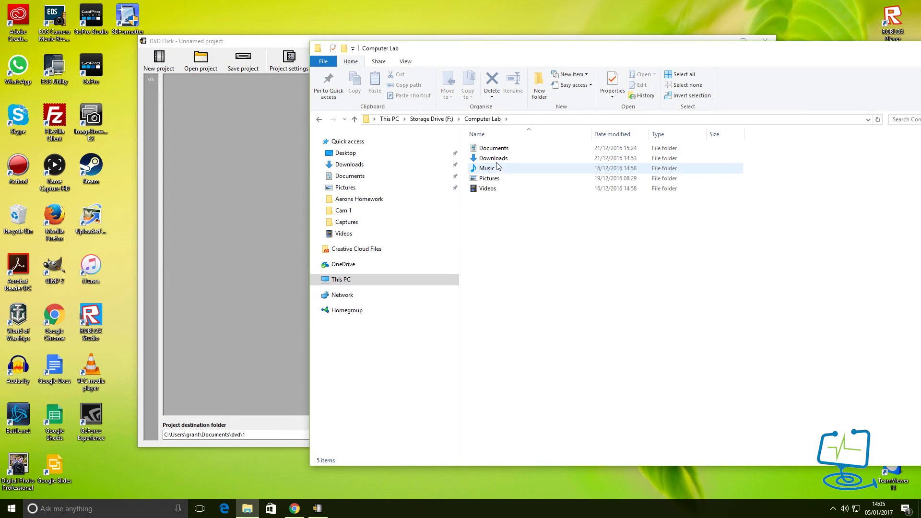
{"action": "left_click", "coordinate": [318, 120]}
{"action": "double_click", "coordinate": [500, 158]}
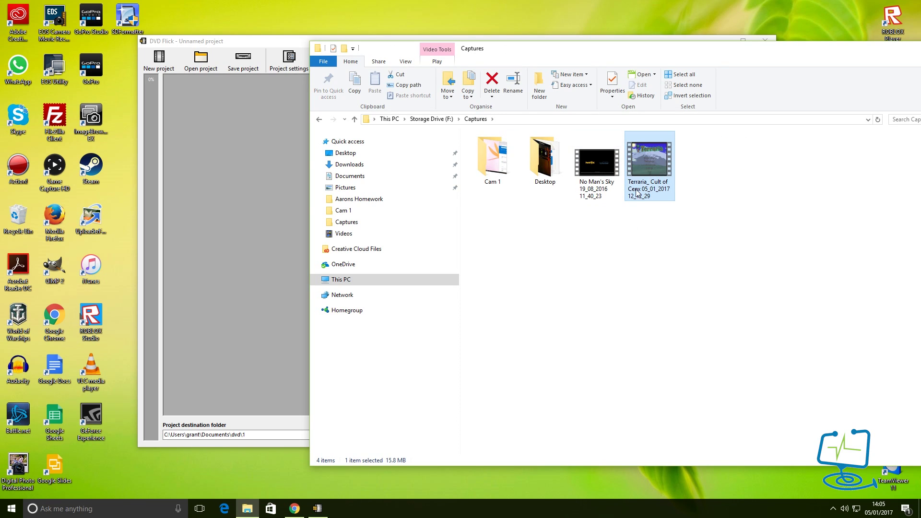
{"action": "left_click_drag", "start_coordinate": [637, 193], "coordinate": [240, 146]}
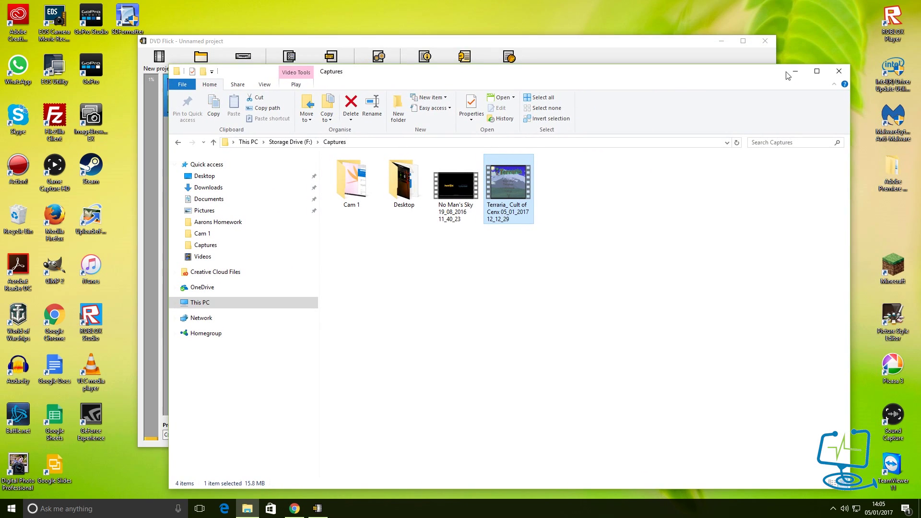
{"action": "left_click", "coordinate": [839, 71]}
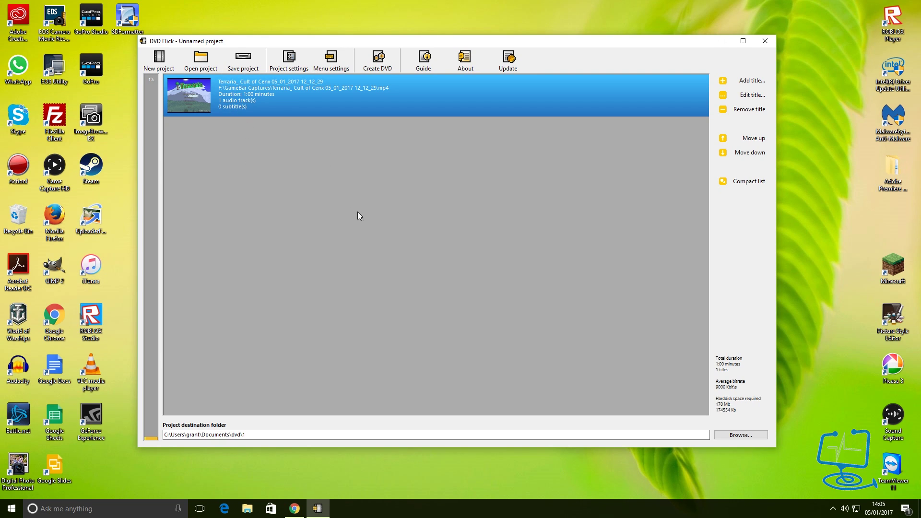
Set the project title to Terraria and keep the DVD (4.3 GB) target size
{"action": "left_click", "coordinate": [294, 61]}
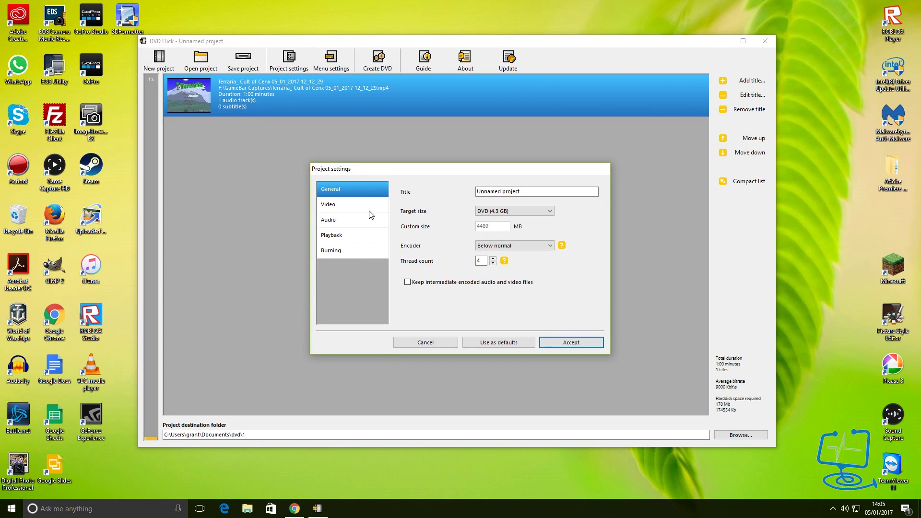
{"action": "key", "text": "Tab"}
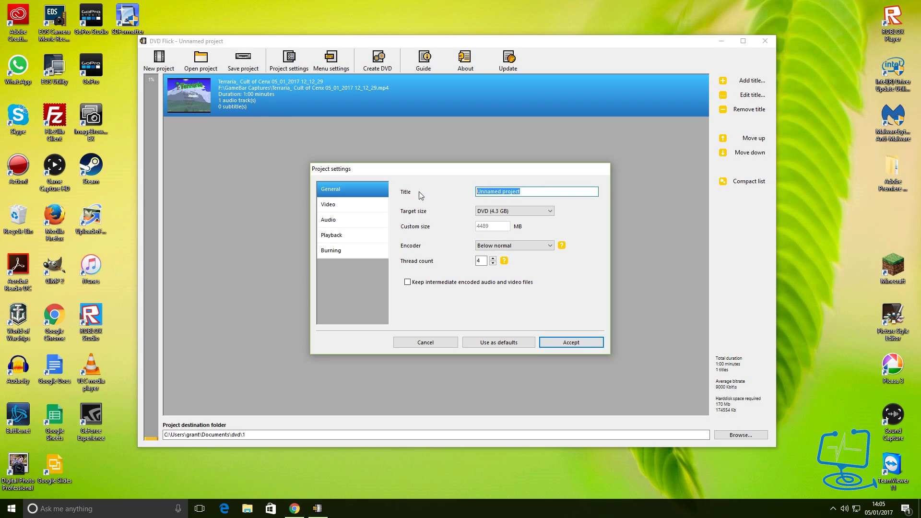
{"action": "type", "text": "Terraria"}
{"action": "left_click", "coordinate": [517, 211]}
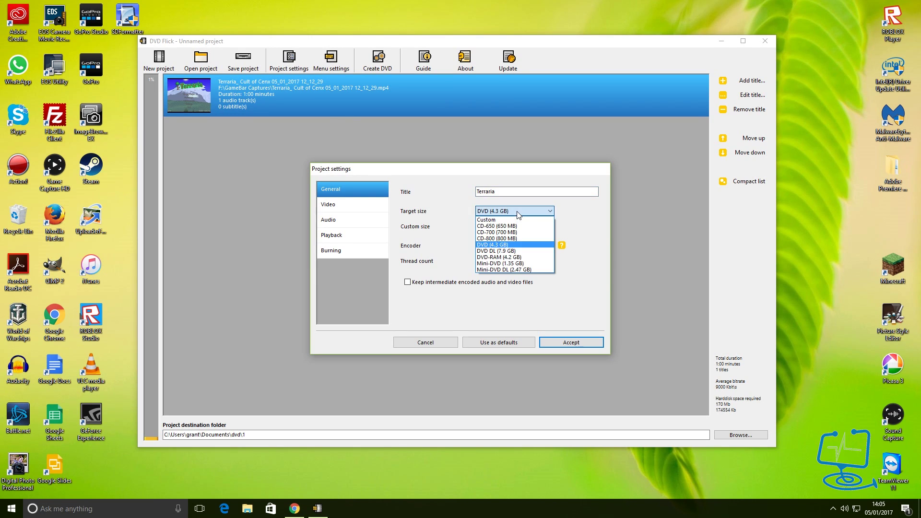
{"action": "left_click", "coordinate": [511, 247]}
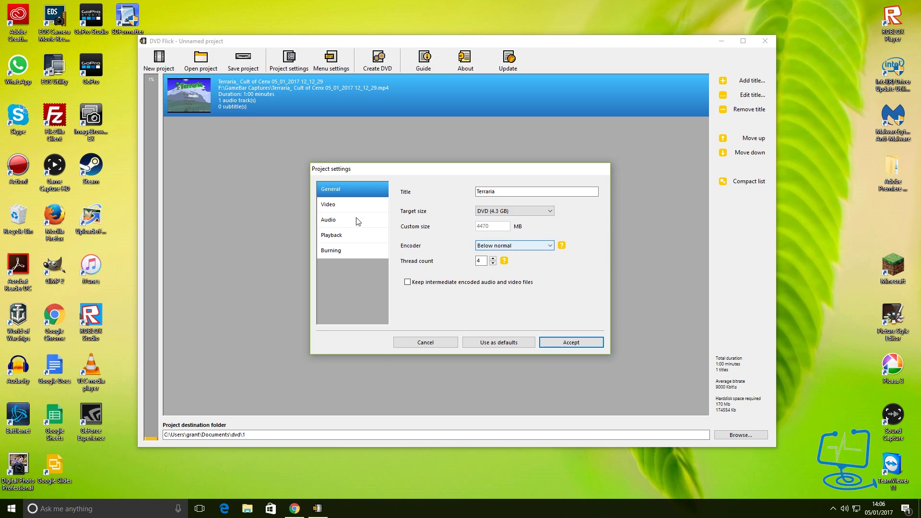
{"action": "left_click", "coordinate": [504, 260]}
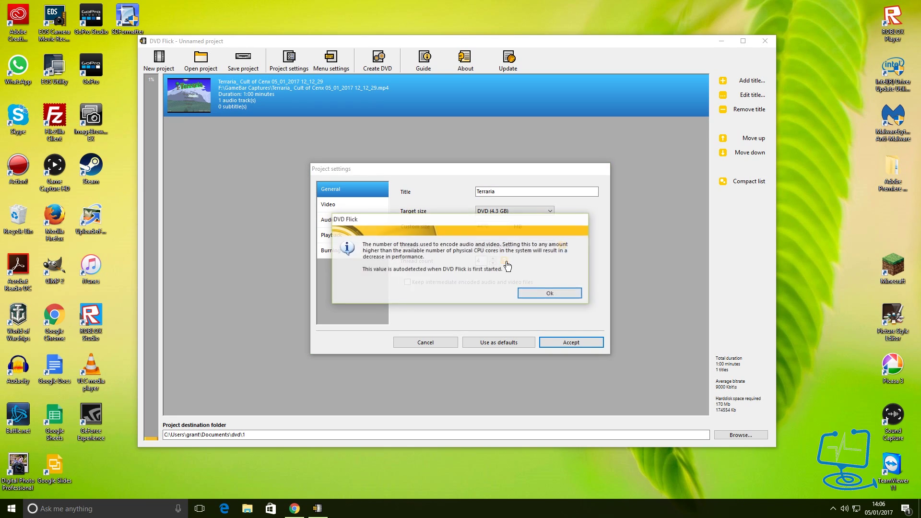
{"action": "left_click", "coordinate": [531, 295]}
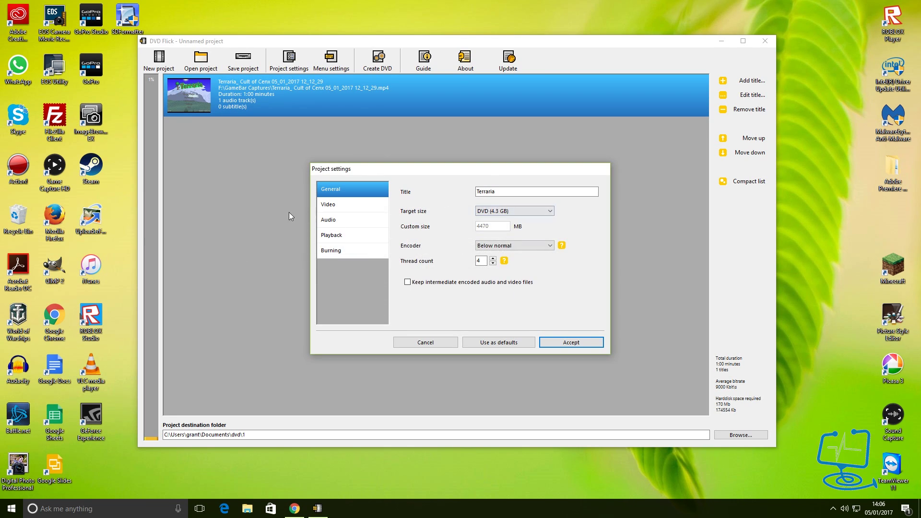
Keep PAL as the video target format and page through the Audio, Playback and Burning sections
{"action": "left_click", "coordinate": [355, 210]}
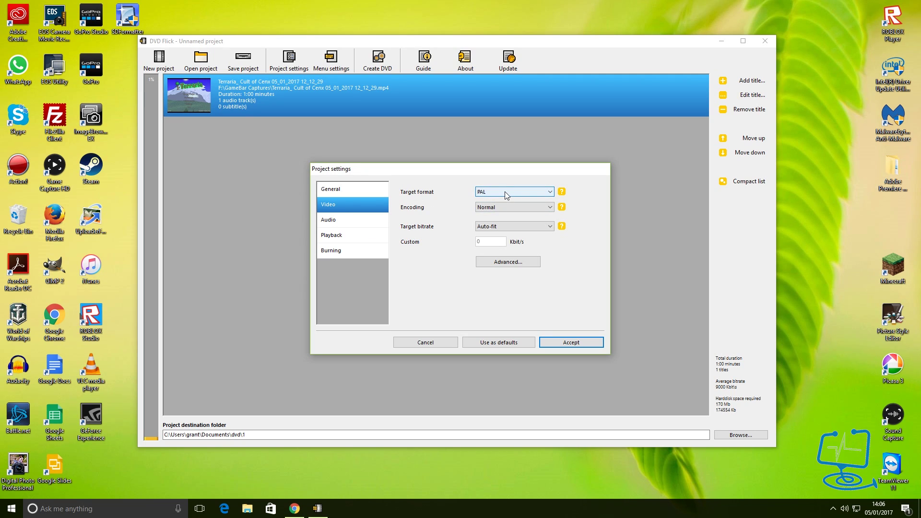
{"action": "left_click", "coordinate": [505, 192]}
{"action": "left_click", "coordinate": [504, 191]}
{"action": "left_click", "coordinate": [355, 224]}
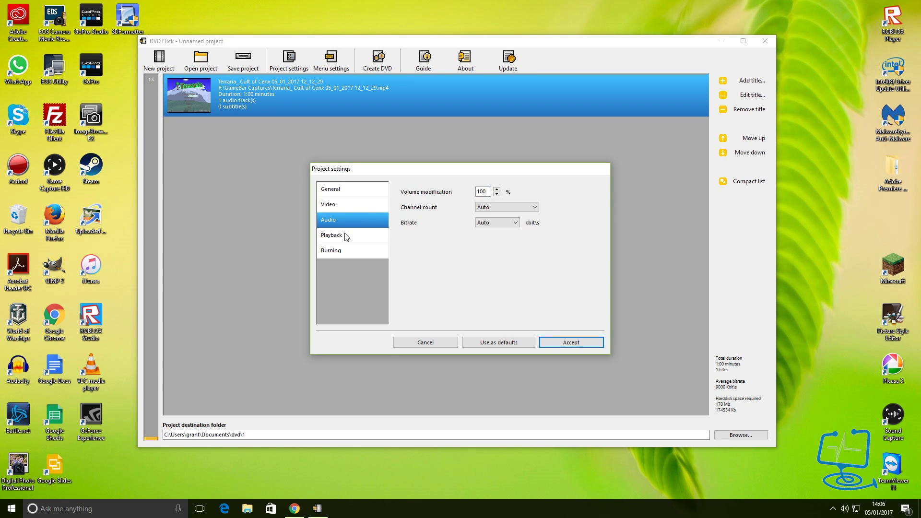
{"action": "left_click", "coordinate": [346, 237]}
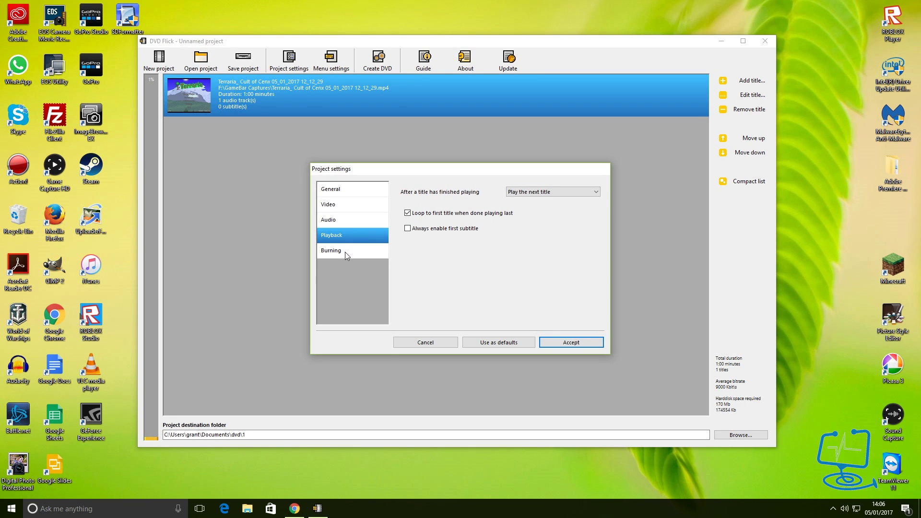
{"action": "left_click", "coordinate": [346, 250]}
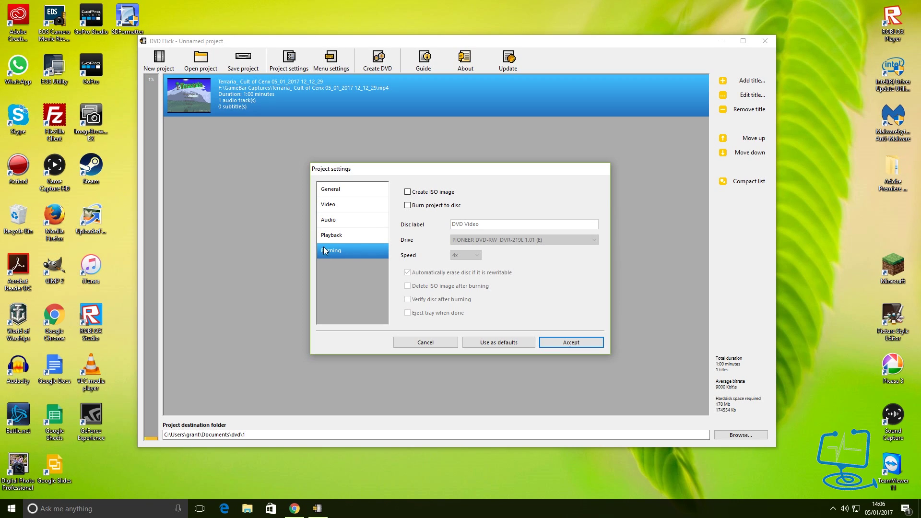
Turn on Burn project to disc and label the disc 'Terraria DVD', keeping the same drive
{"action": "left_click", "coordinate": [408, 206]}
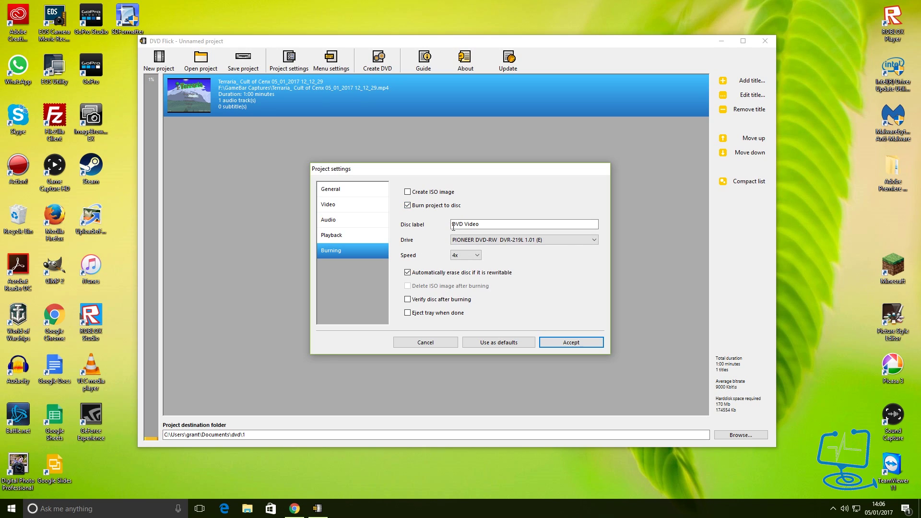
{"action": "left_click_drag", "start_coordinate": [481, 224], "coordinate": [402, 226]}
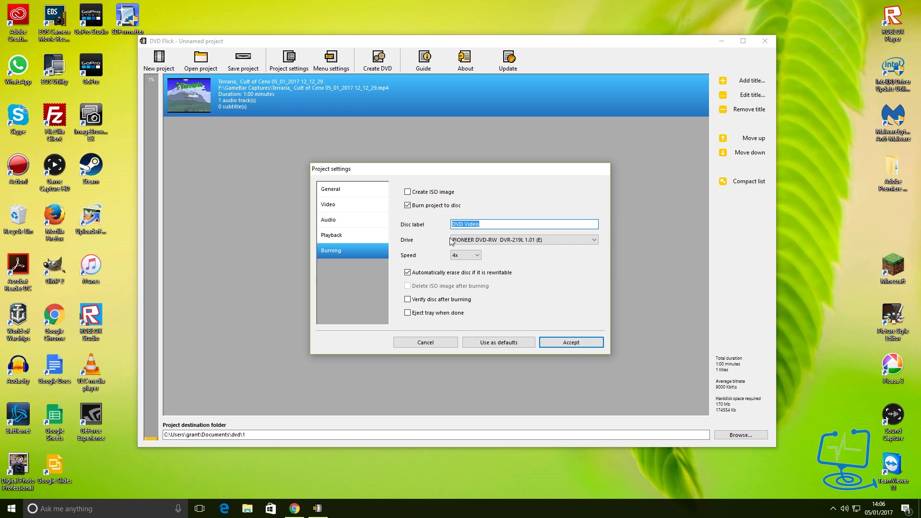
{"action": "type", "text": "Terraria DVD"}
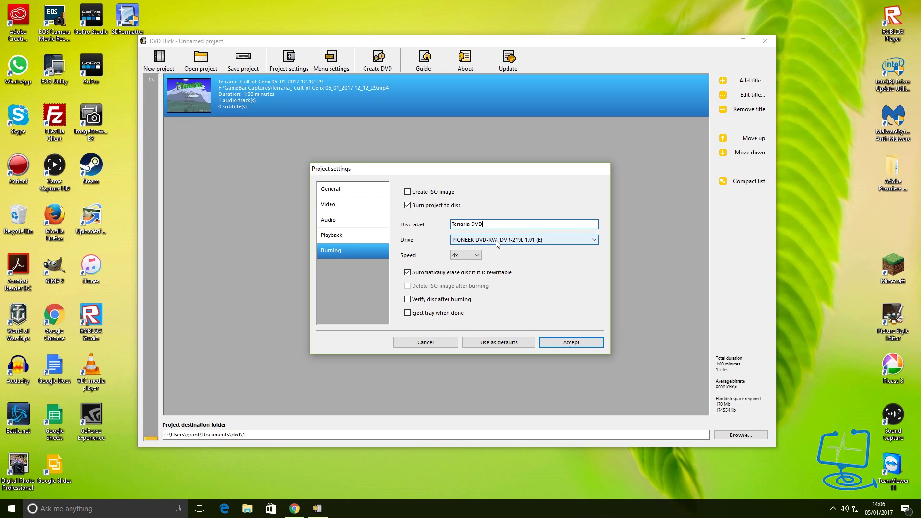
{"action": "left_click", "coordinate": [532, 242]}
{"action": "left_click", "coordinate": [559, 238]}
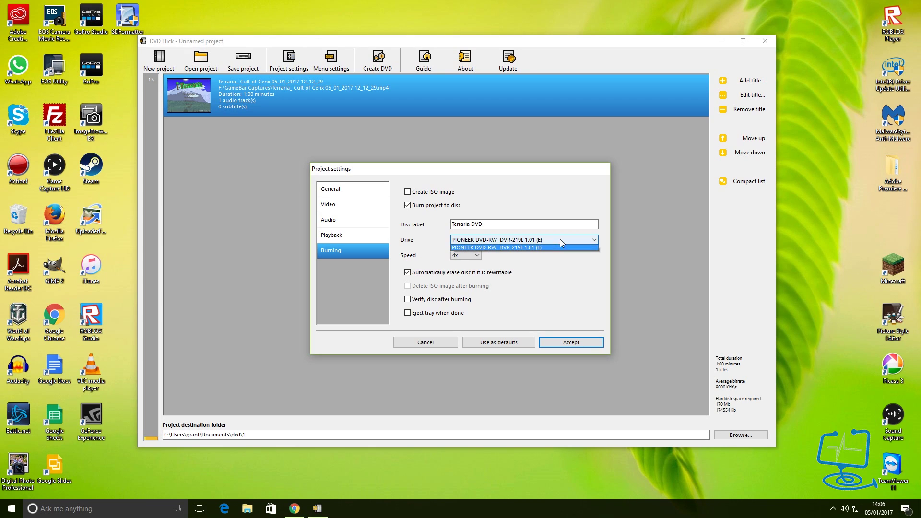
{"action": "left_click", "coordinate": [560, 239]}
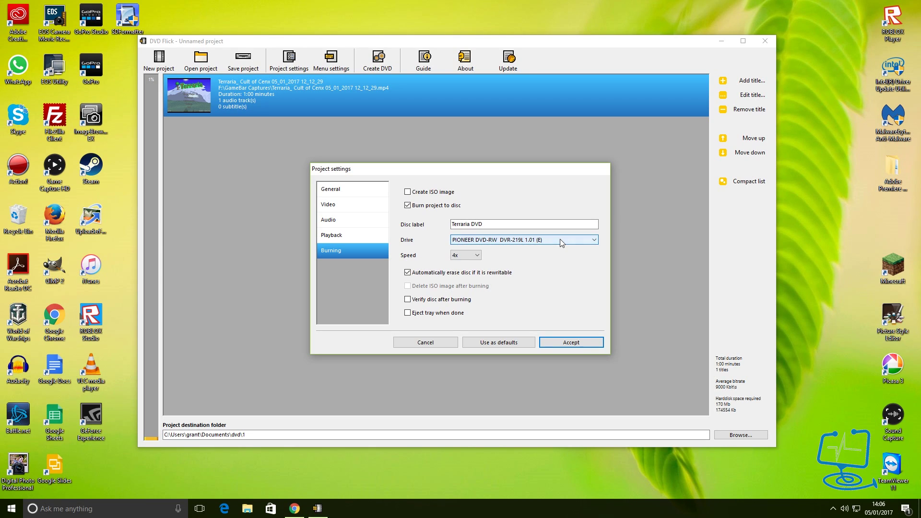
Set the burn speed to 10x, dismiss the speed warning, and accept the project settings
{"action": "left_click", "coordinate": [478, 257]}
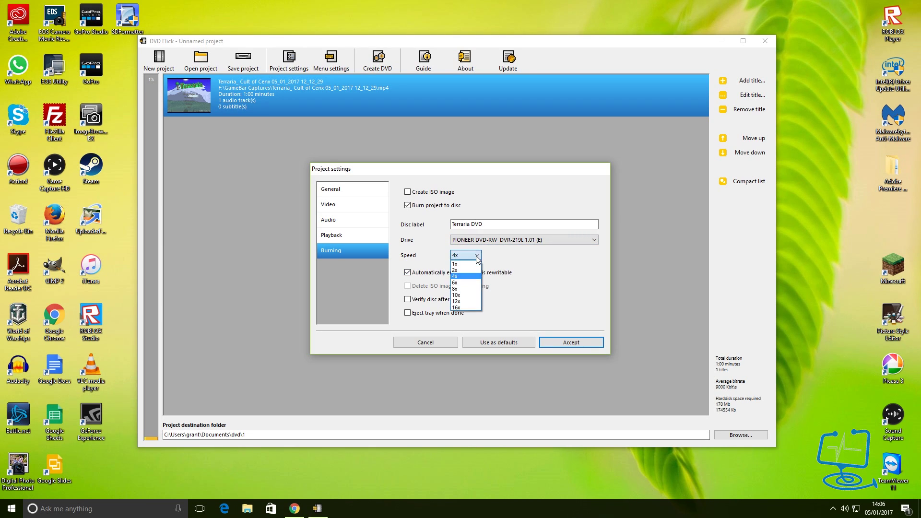
{"action": "left_click", "coordinate": [470, 296]}
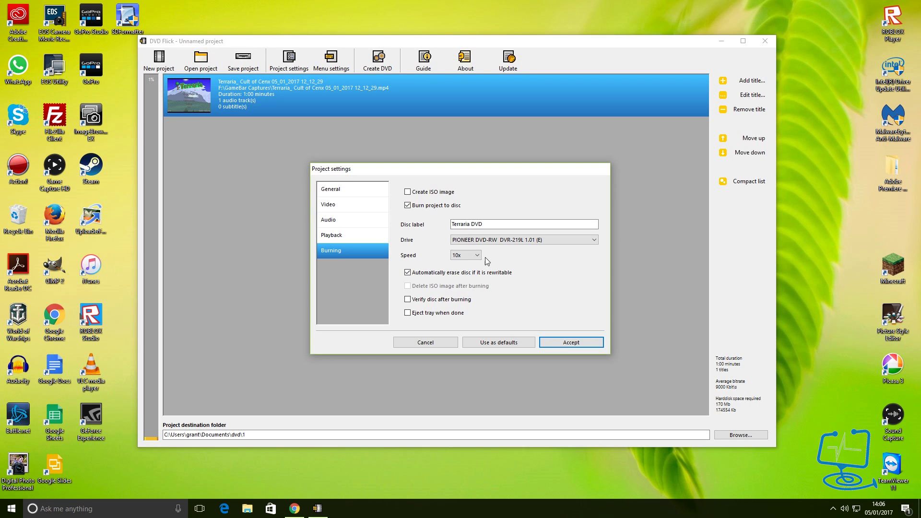
{"action": "left_click", "coordinate": [477, 256]}
{"action": "left_click", "coordinate": [469, 302]}
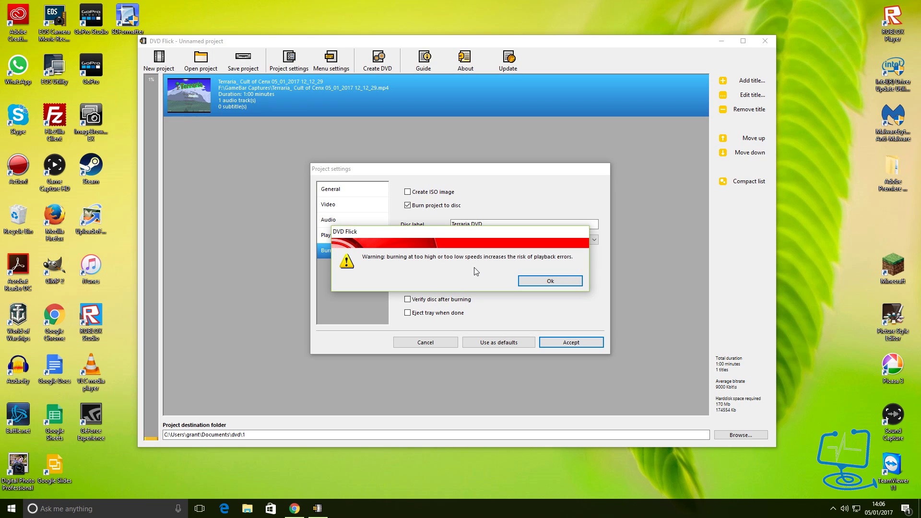
{"action": "left_click", "coordinate": [550, 281]}
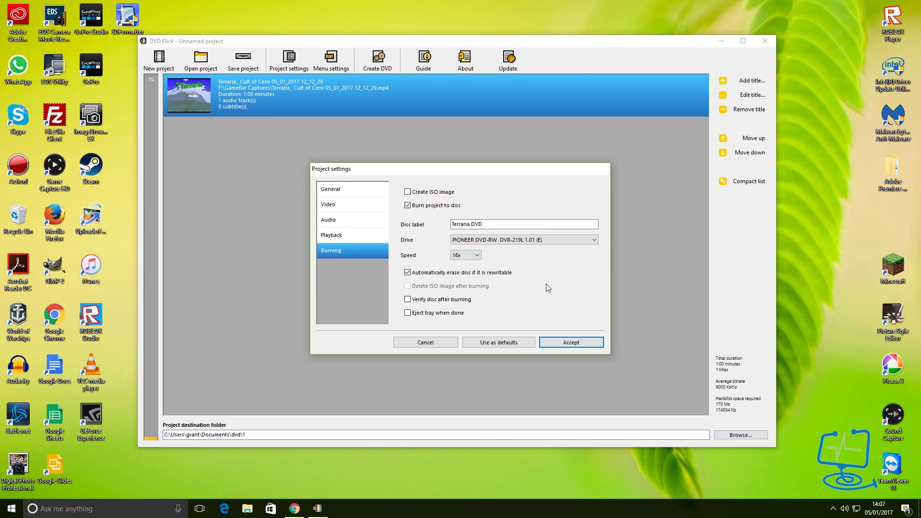
{"action": "left_click", "coordinate": [465, 255]}
{"action": "left_click", "coordinate": [460, 283]}
{"action": "left_click", "coordinate": [467, 256]}
{"action": "left_click", "coordinate": [462, 296]}
{"action": "left_click", "coordinate": [572, 344]}
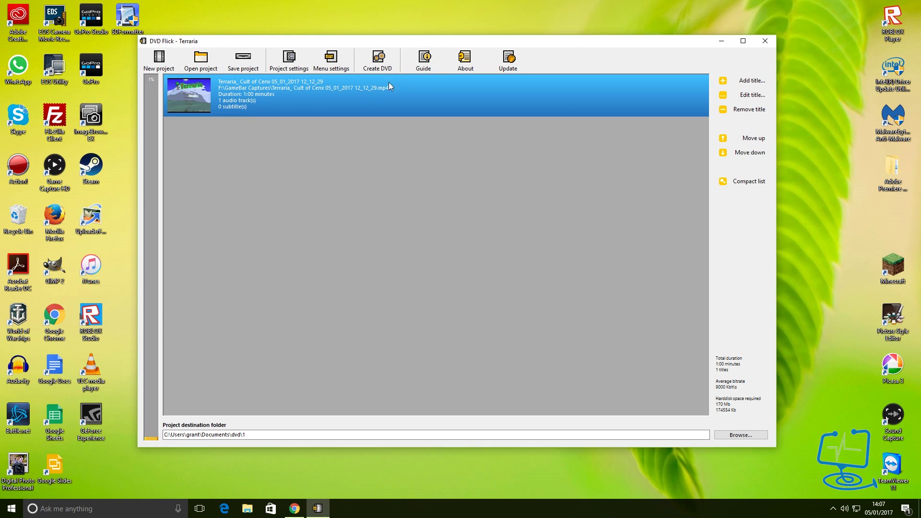
Preview the Mosaic, Orange LED, Plasma Sphere, Simple Black, Simple White and The Party menu templates
{"action": "left_click", "coordinate": [336, 66]}
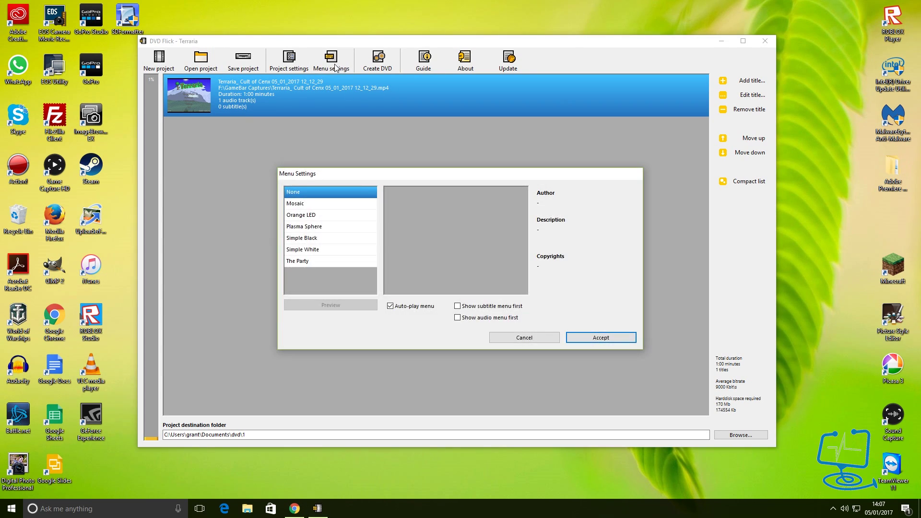
{"action": "left_click", "coordinate": [311, 204]}
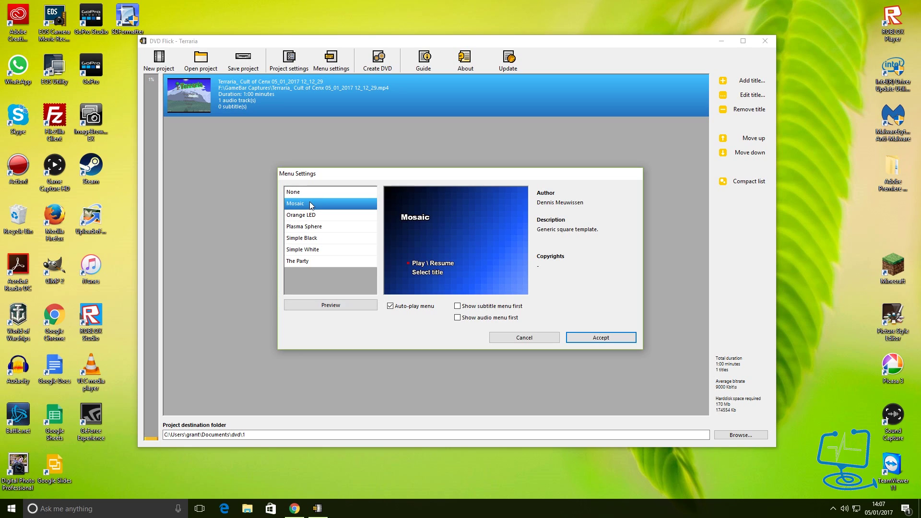
{"action": "left_click", "coordinate": [300, 216]}
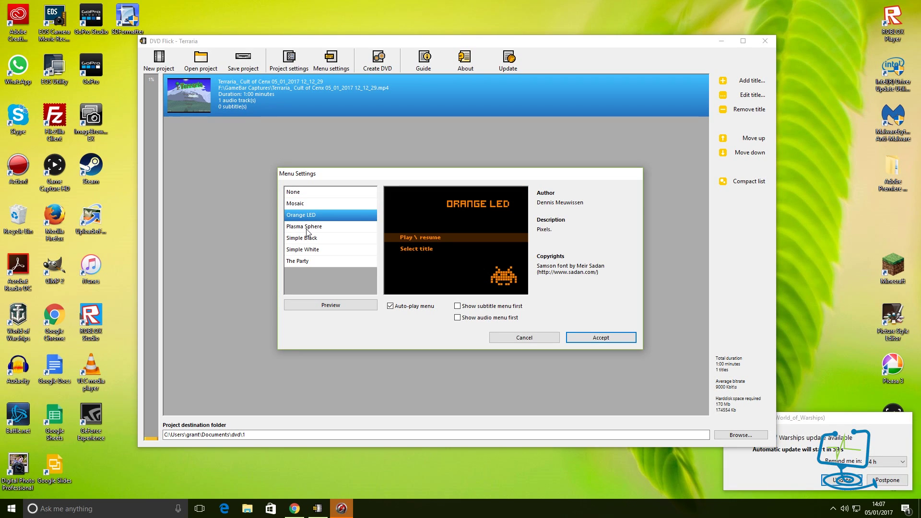
{"action": "left_click", "coordinate": [308, 227]}
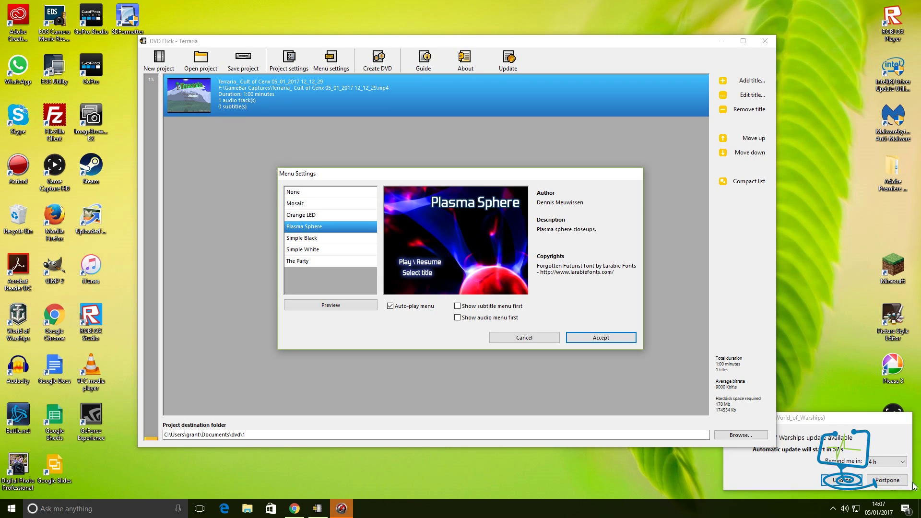
{"action": "left_click", "coordinate": [885, 482]}
{"action": "left_click", "coordinate": [310, 239]}
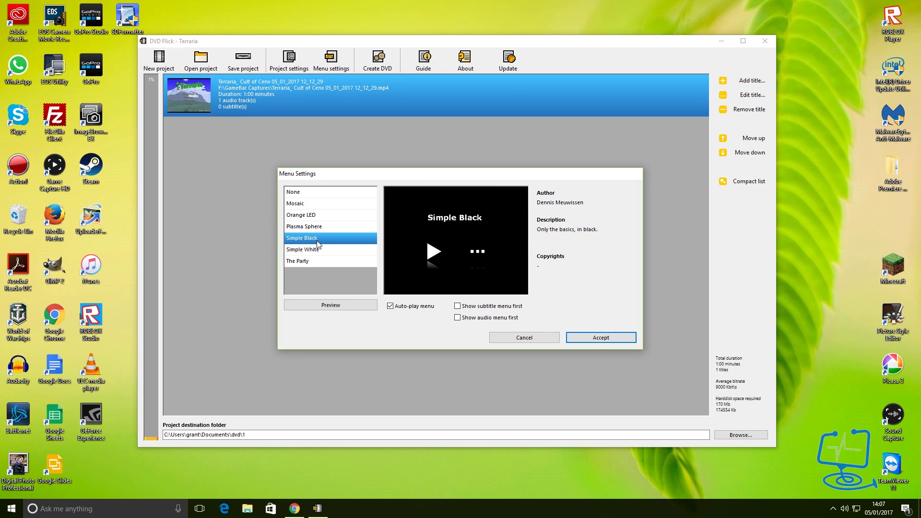
{"action": "left_click", "coordinate": [315, 250]}
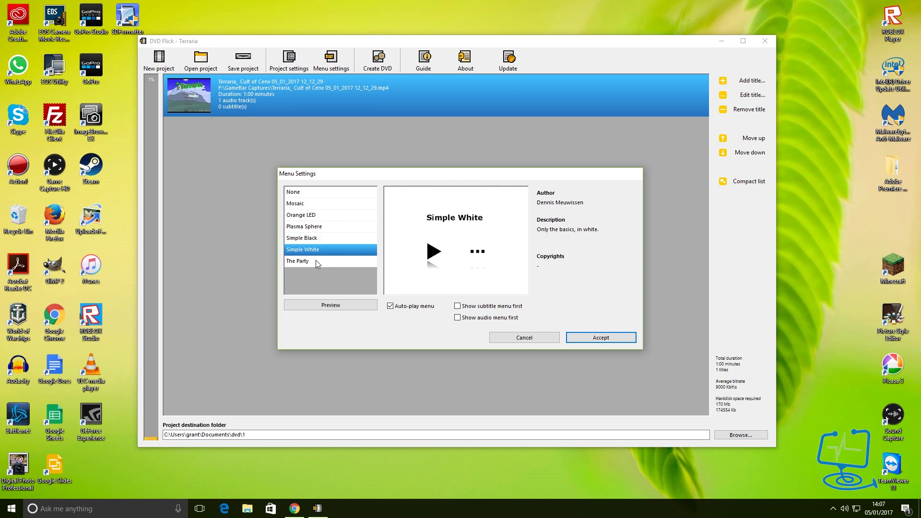
{"action": "left_click", "coordinate": [315, 263]}
Select None as the menu template and accept the menu settings
{"action": "left_click", "coordinate": [305, 226]}
{"action": "left_click", "coordinate": [302, 214]}
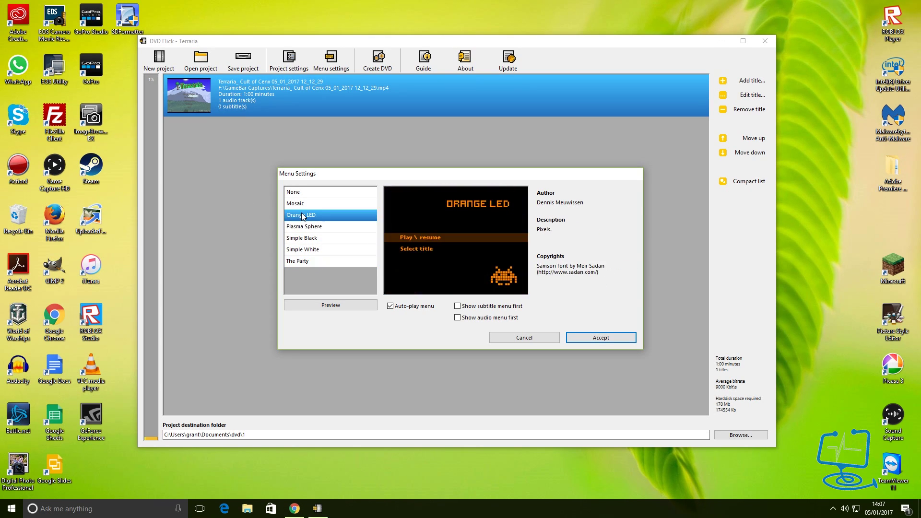
{"action": "left_click", "coordinate": [298, 205]}
{"action": "left_click", "coordinate": [294, 192]}
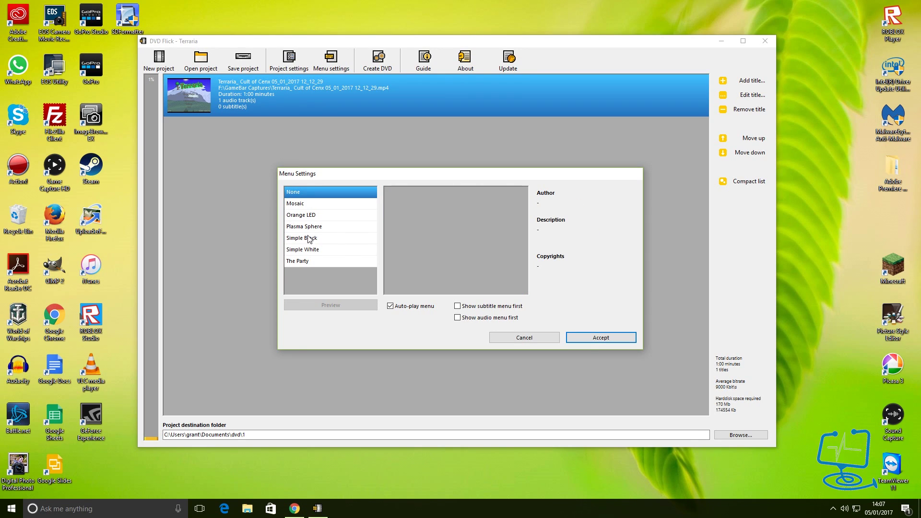
{"action": "left_click", "coordinate": [298, 204]}
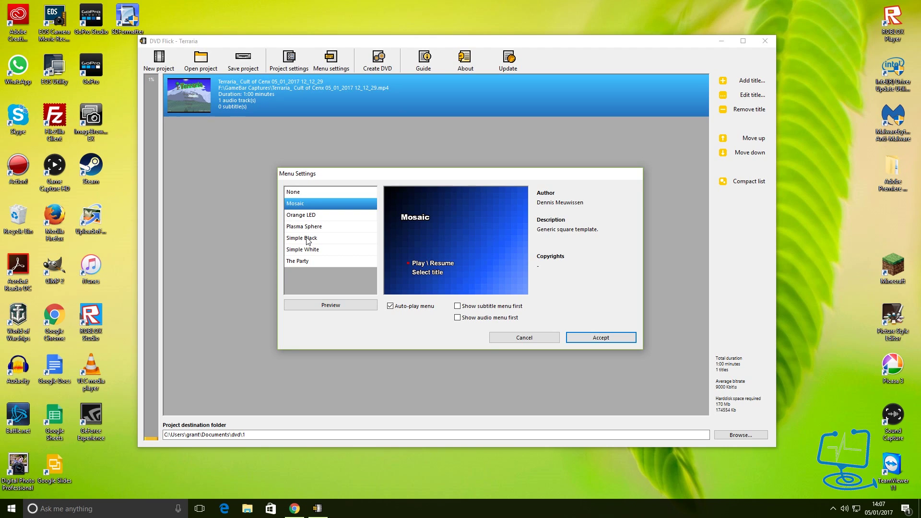
{"action": "left_click", "coordinate": [298, 193]}
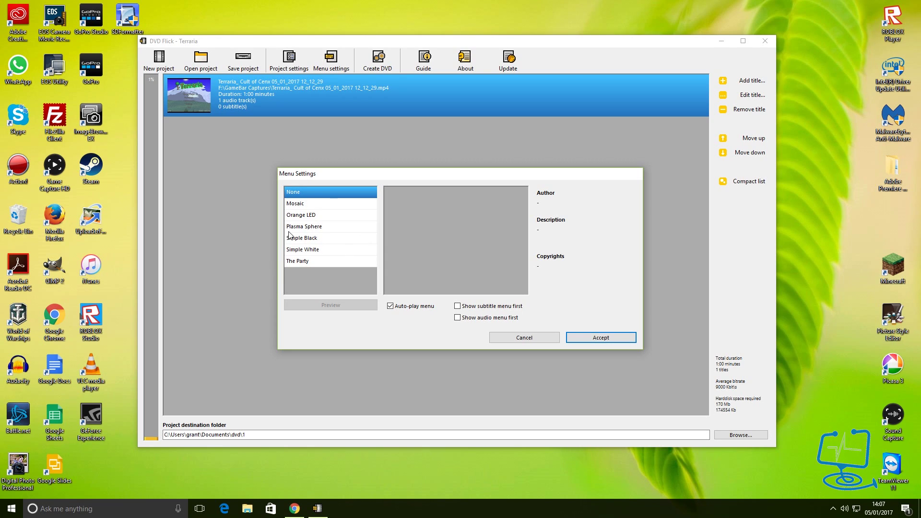
{"action": "left_click", "coordinate": [598, 338]}
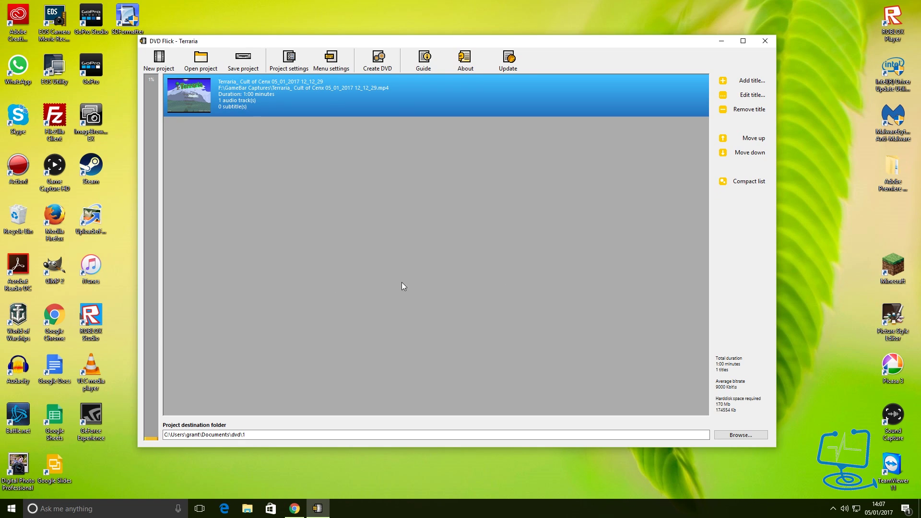
Change the project destination folder from Documents\dvd\1 to Documents\dvd\2
{"action": "left_click", "coordinate": [268, 434]}
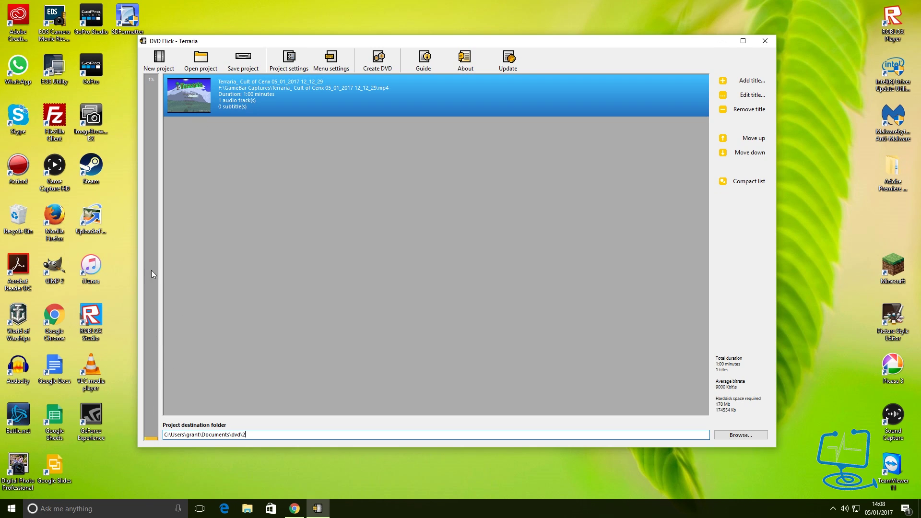
{"action": "mouse_move", "coordinate": [157, 229]}
{"action": "left_click_drag", "start_coordinate": [474, 44], "coordinate": [457, 49]}
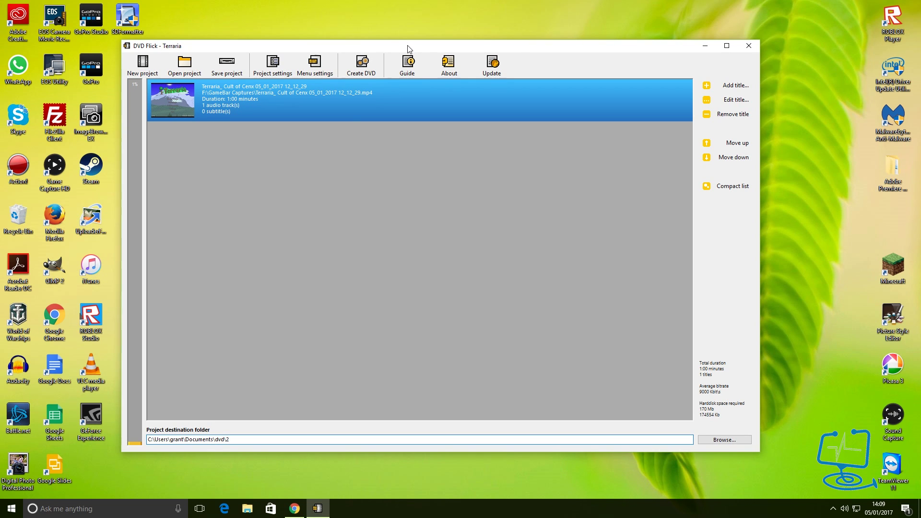
{"action": "mouse_move", "coordinate": [408, 48]}
{"action": "left_mouse_down"}
{"action": "mouse_move", "coordinate": [423, 136]}
{"action": "mouse_move", "coordinate": [416, 50]}
{"action": "left_mouse_up"}
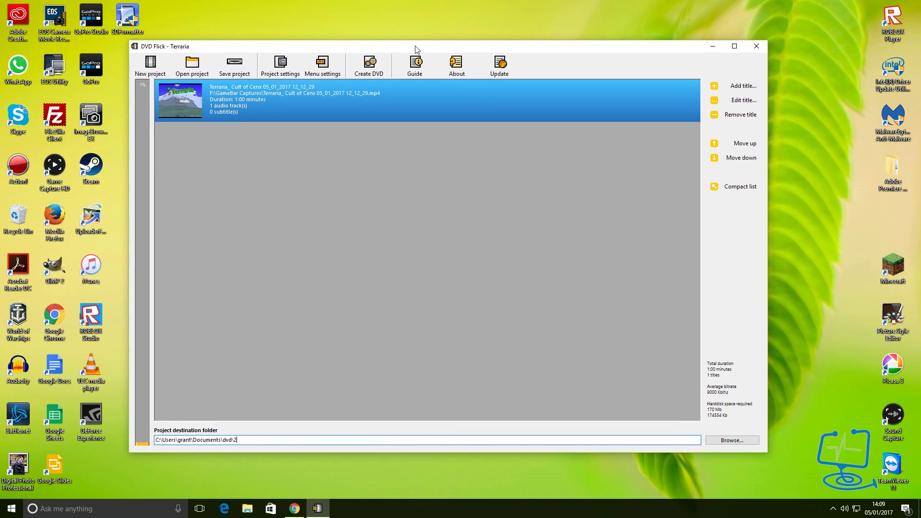
Start the Create DVD job so the Terraria title is encoded, authored and handed to ImgBurn
{"action": "left_click", "coordinate": [368, 71]}
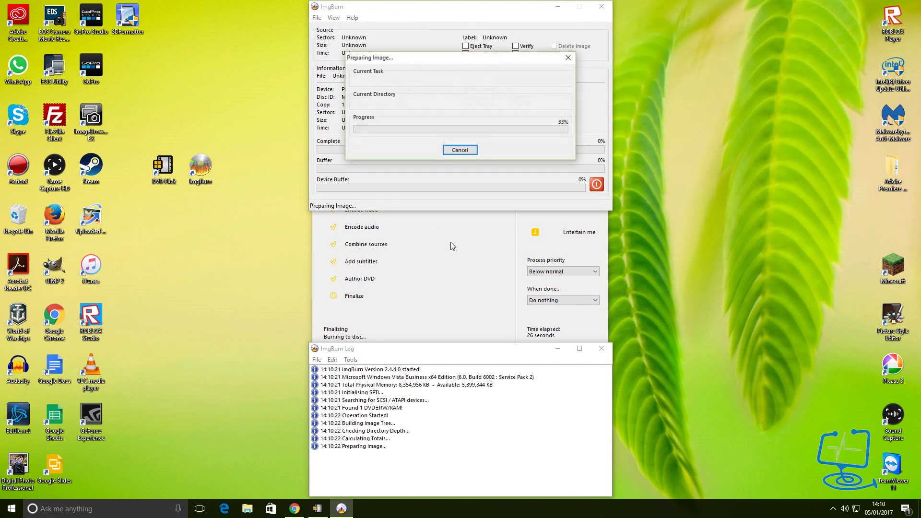
Place the ImgBurn burner and log windows side by side while the Terraria disc burns
{"action": "left_click_drag", "start_coordinate": [443, 352], "coordinate": [552, 262]}
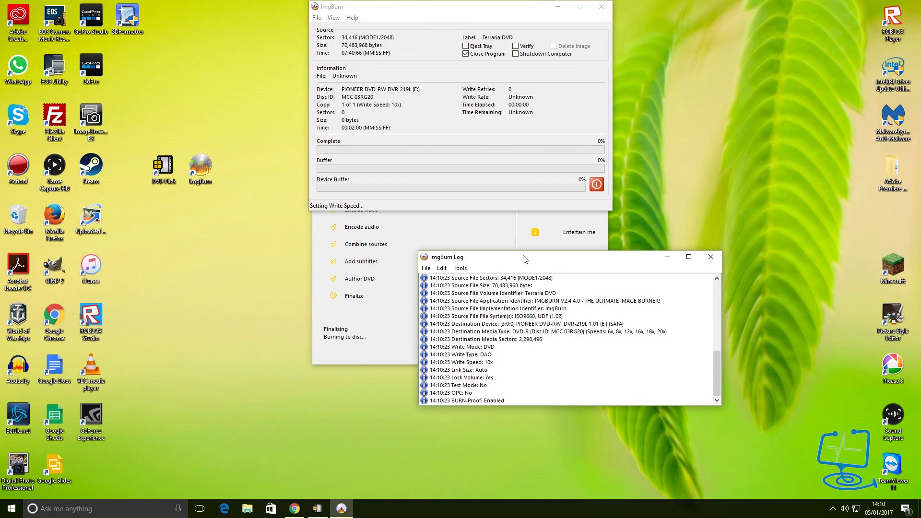
{"action": "left_click_drag", "start_coordinate": [426, 8], "coordinate": [277, 129]}
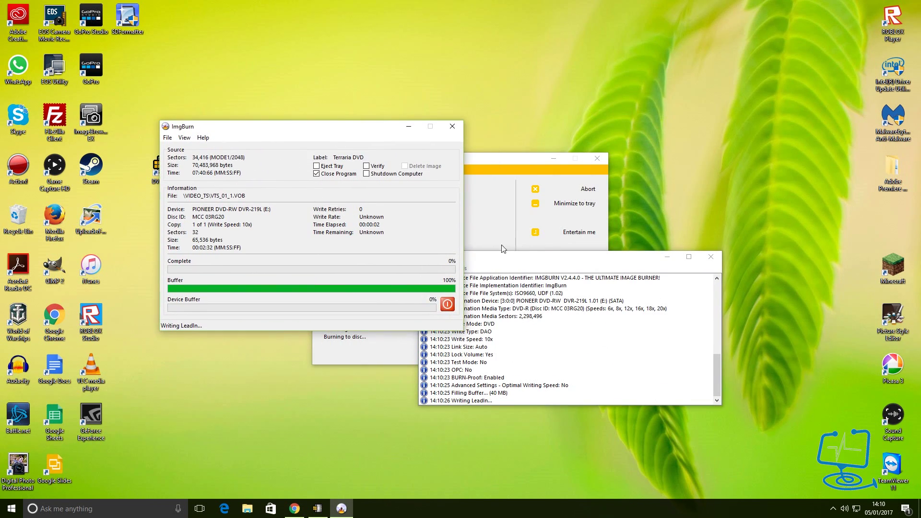
{"action": "left_click_drag", "start_coordinate": [523, 265], "coordinate": [576, 140]}
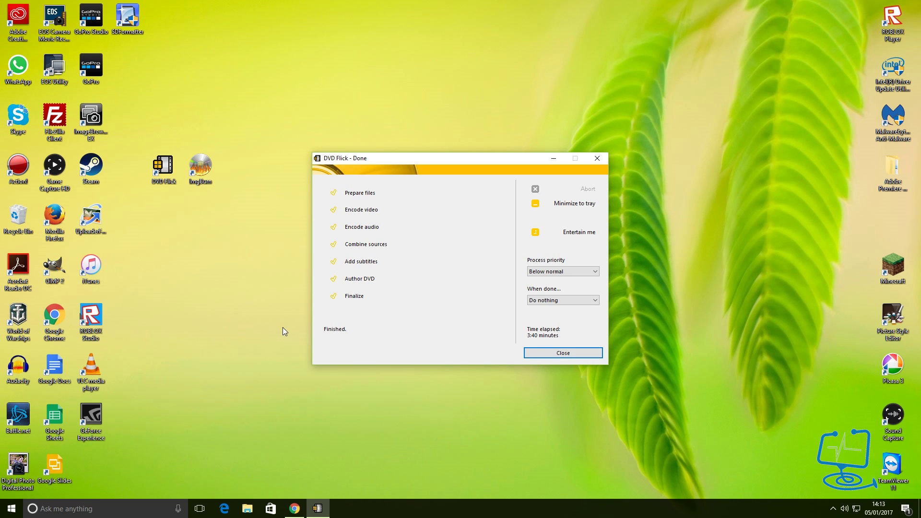
Close the Done summary and exit DVD Flick without saving the modified project
{"action": "left_click", "coordinate": [551, 352]}
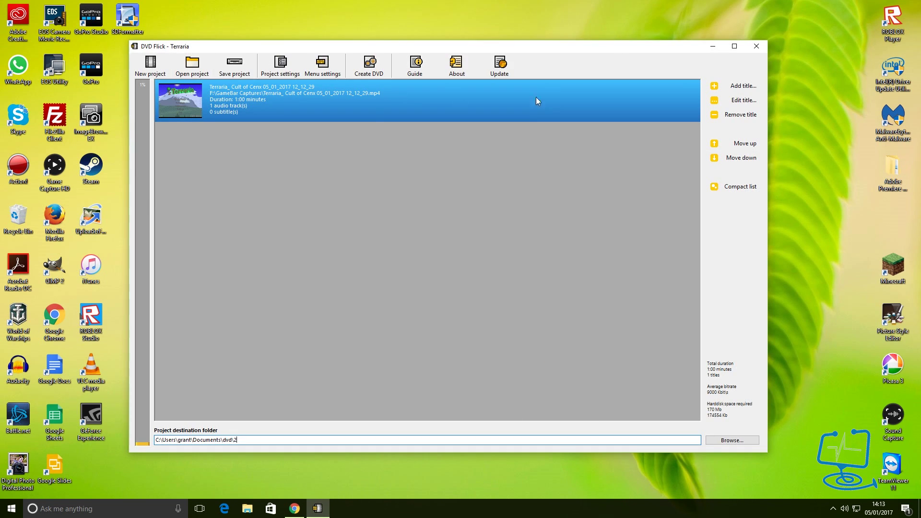
{"action": "left_click", "coordinate": [756, 47]}
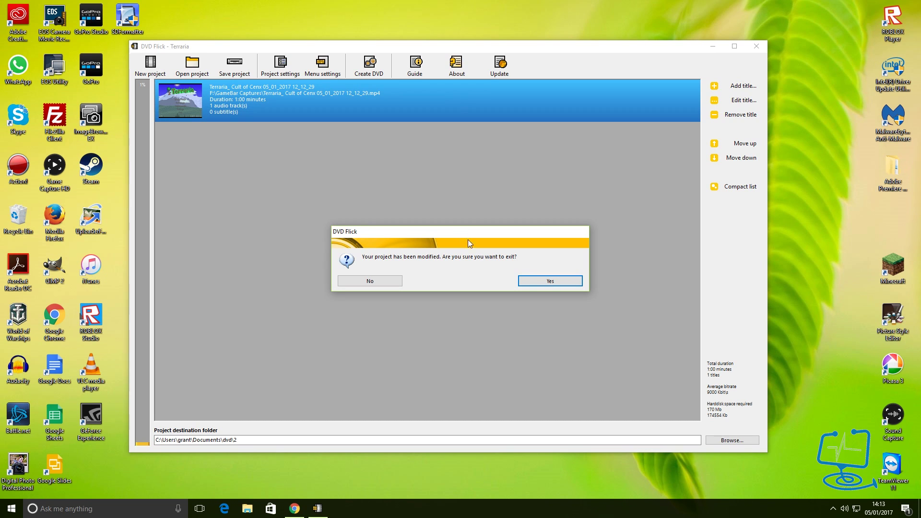
{"action": "left_click", "coordinate": [544, 282]}
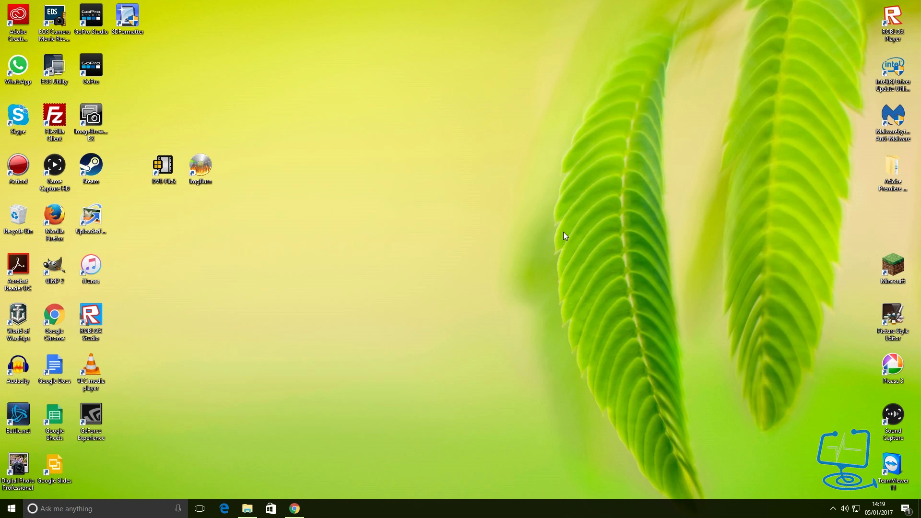
From This PC, close ImgBurn and play the DVD RW Drive (E:) disc with VLC media player
{"action": "left_click", "coordinate": [249, 505]}
{"action": "double_click", "coordinate": [610, 249]}
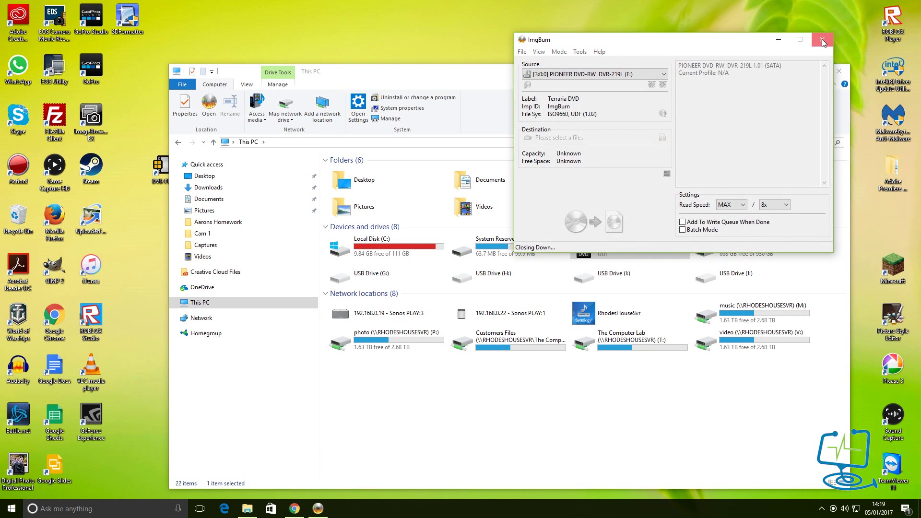
{"action": "left_click", "coordinate": [822, 39]}
{"action": "right_click", "coordinate": [594, 246]}
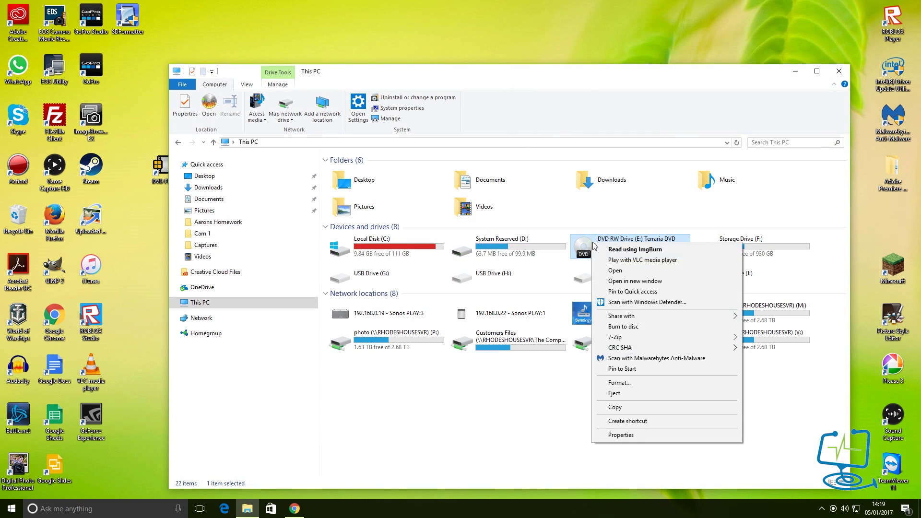
{"action": "left_click", "coordinate": [638, 260]}
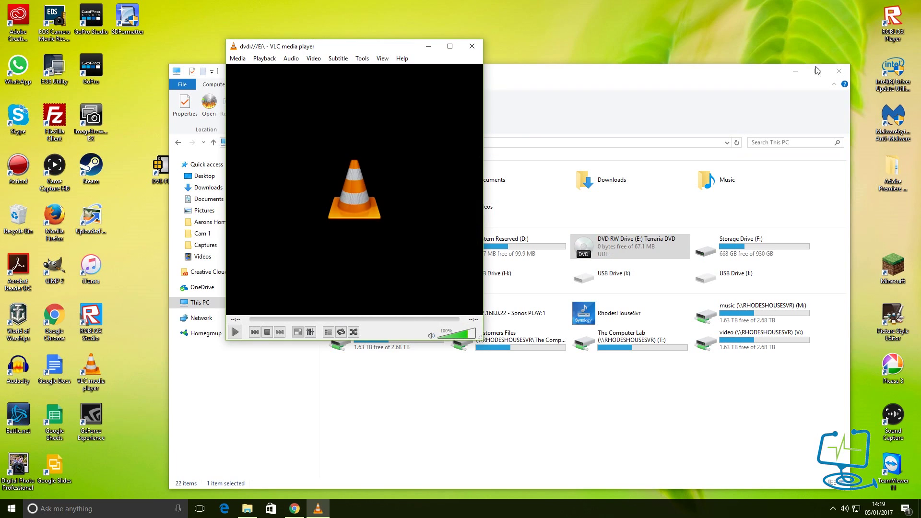
Minimize File Explorer and enlarge the VLC window playing the Terraria DVD
{"action": "left_click", "coordinate": [796, 71]}
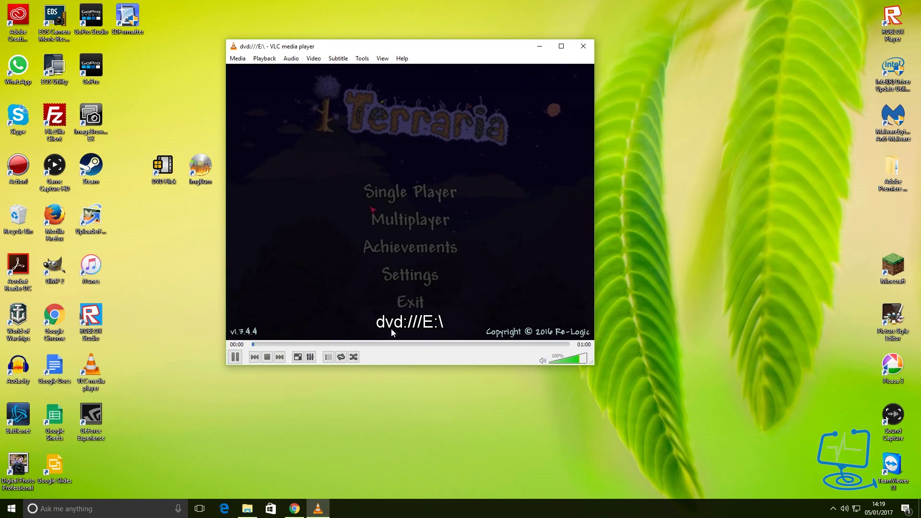
{"action": "left_click_drag", "start_coordinate": [593, 364], "coordinate": [757, 419]}
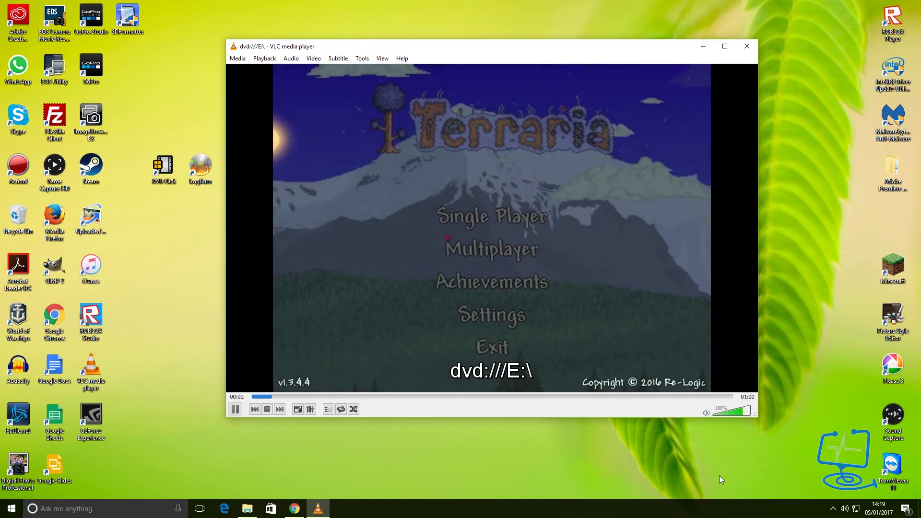